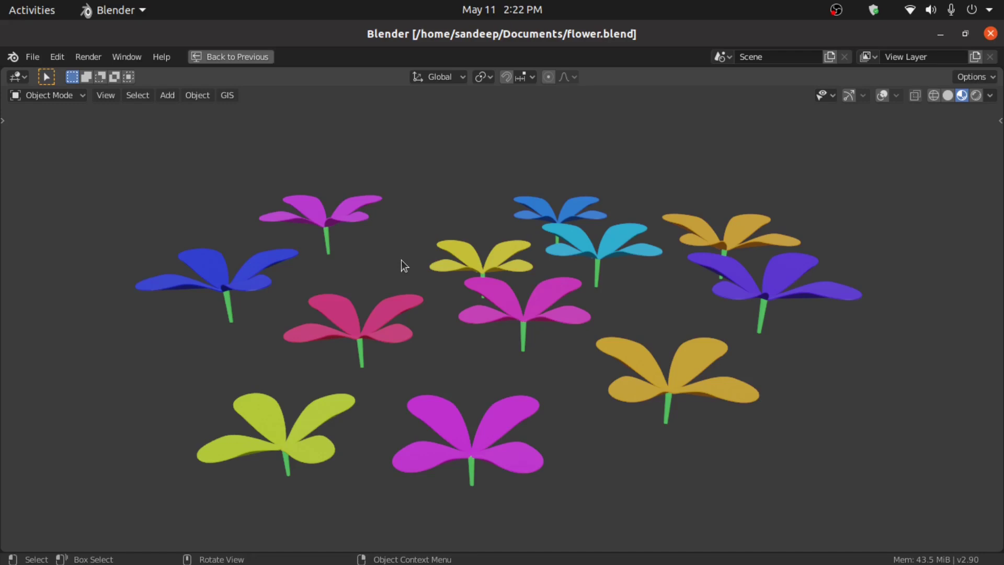
# Step: Start a new general scene and delete the default camera, cube and light
pyautogui.hotkey('ctrl', 'n')
pyautogui.click(401, 260)
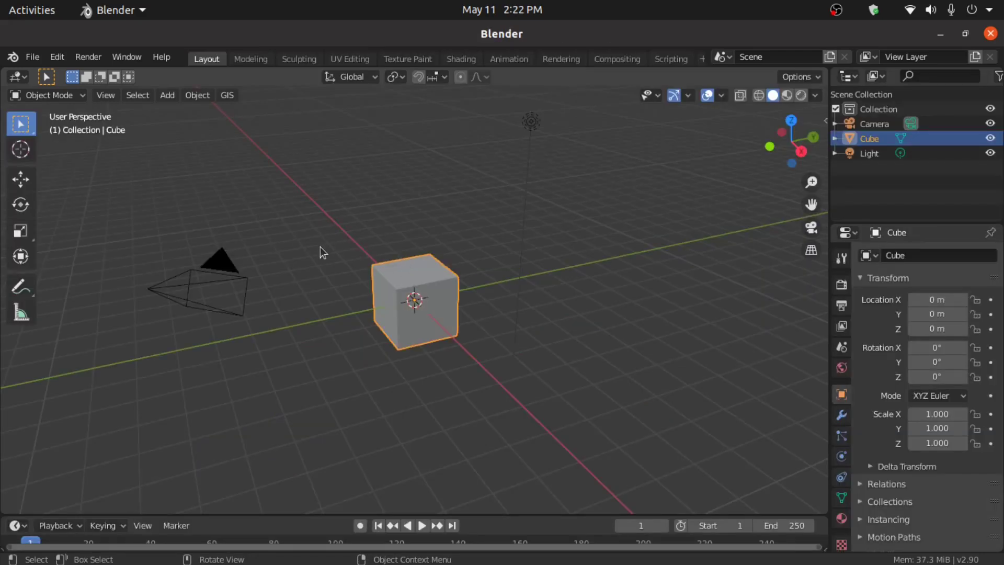
pyautogui.press('a')
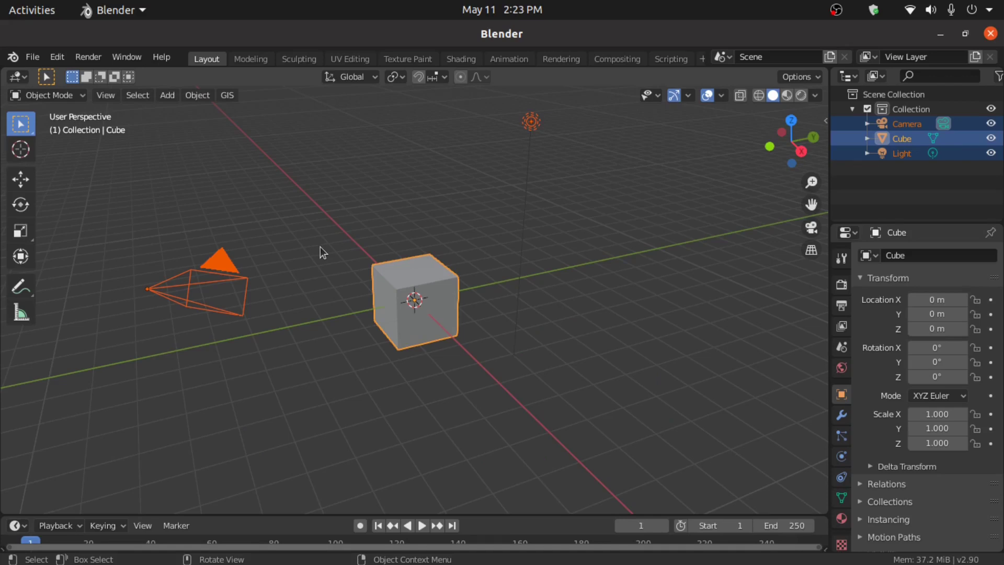
pyautogui.press('Delete')
# Step: Switch to the top orthographic view and add a mesh circle at the origin
pyautogui.press('KP_5')
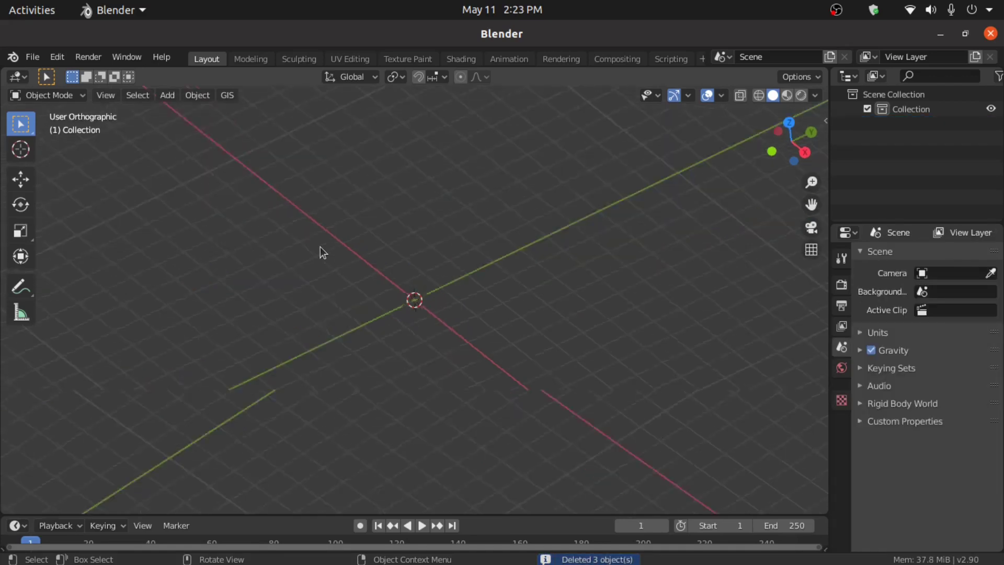
pyautogui.press('KP_7')
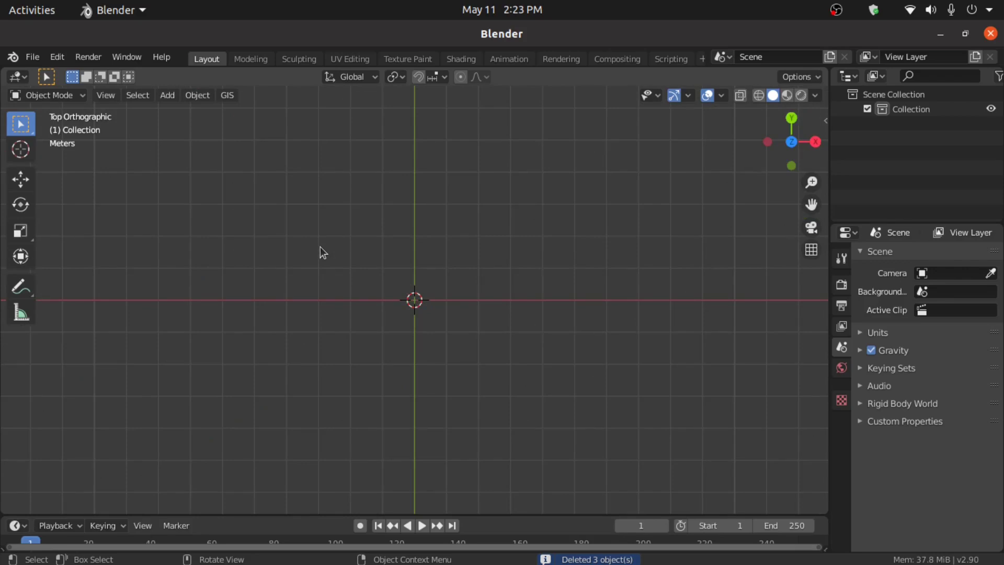
pyautogui.hotkey('shift', 'a')
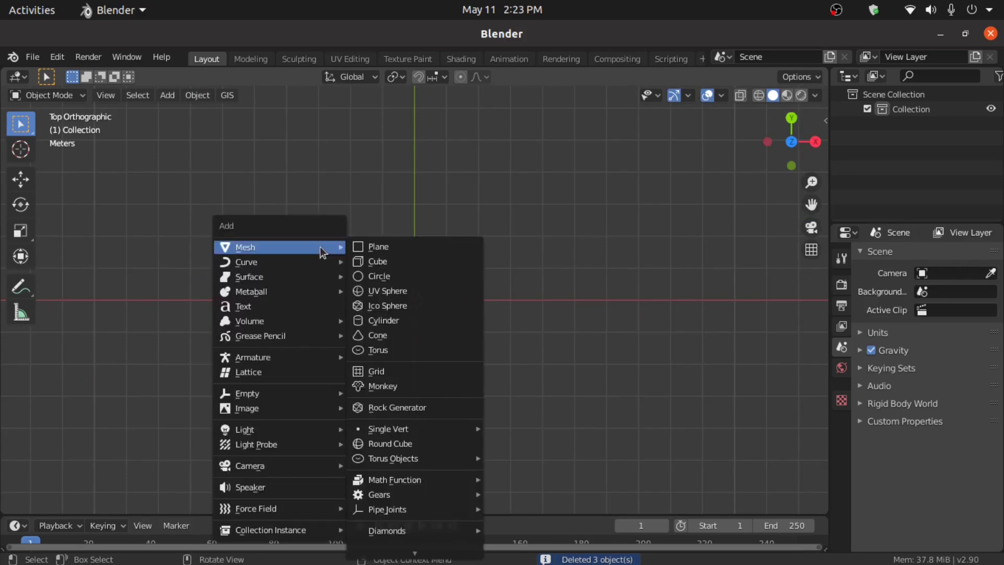
pyautogui.click(391, 275)
pyautogui.scroll(10, 538, 391)
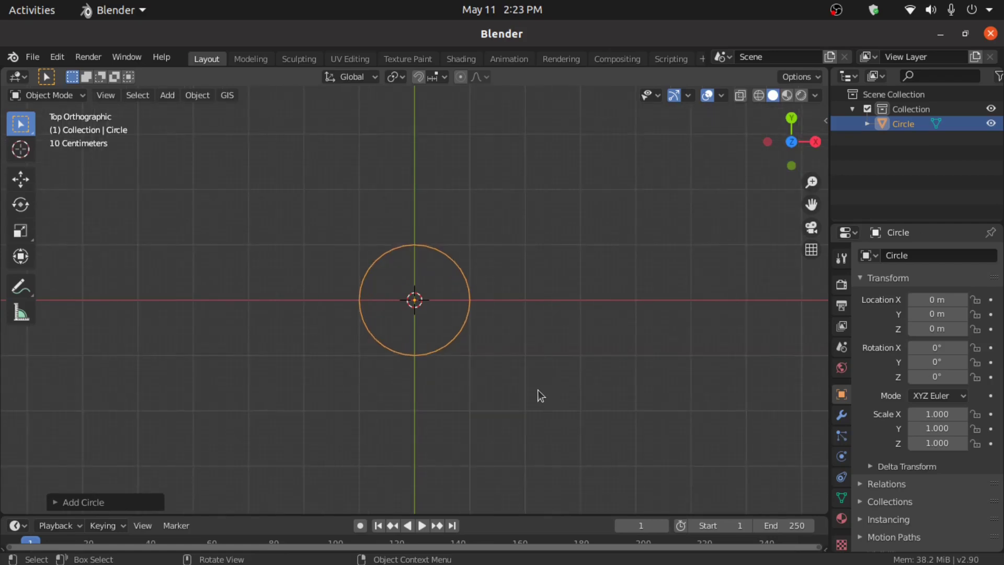
# Step: Enter Edit Mode on the circle and add a Subdivision Surface modifier with 4 viewport subdivisions
pyautogui.click(45, 98)
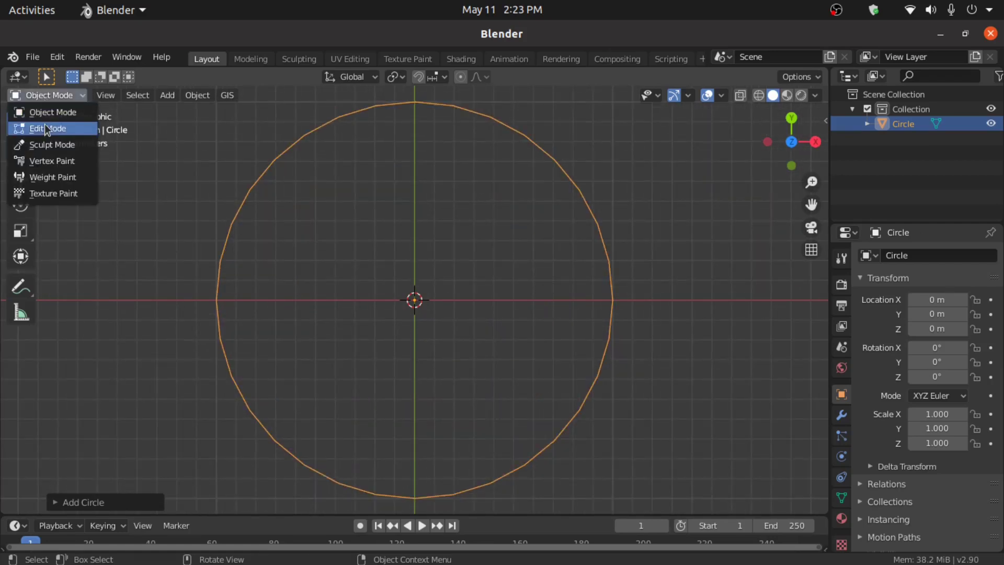
pyautogui.click(48, 129)
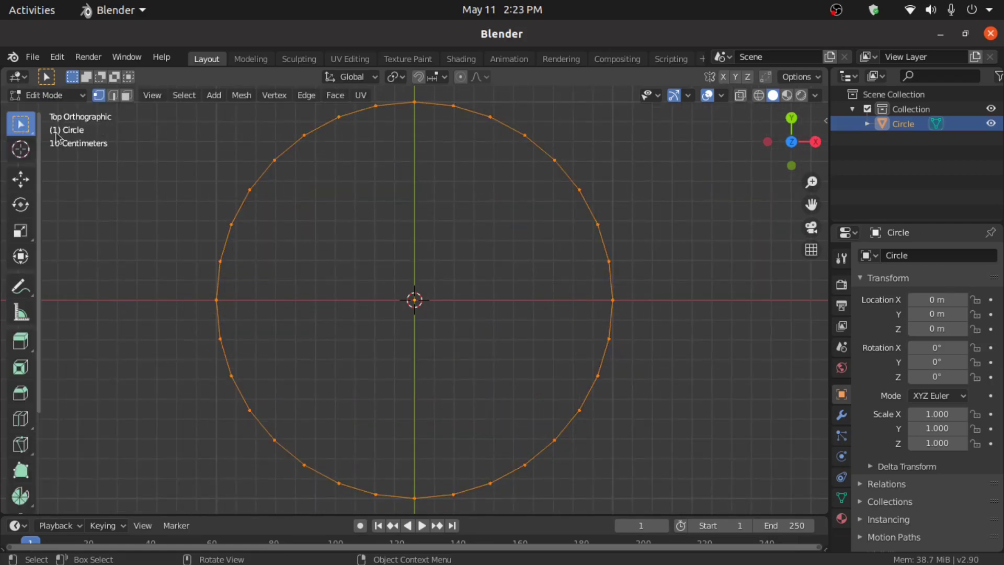
pyautogui.click(843, 416)
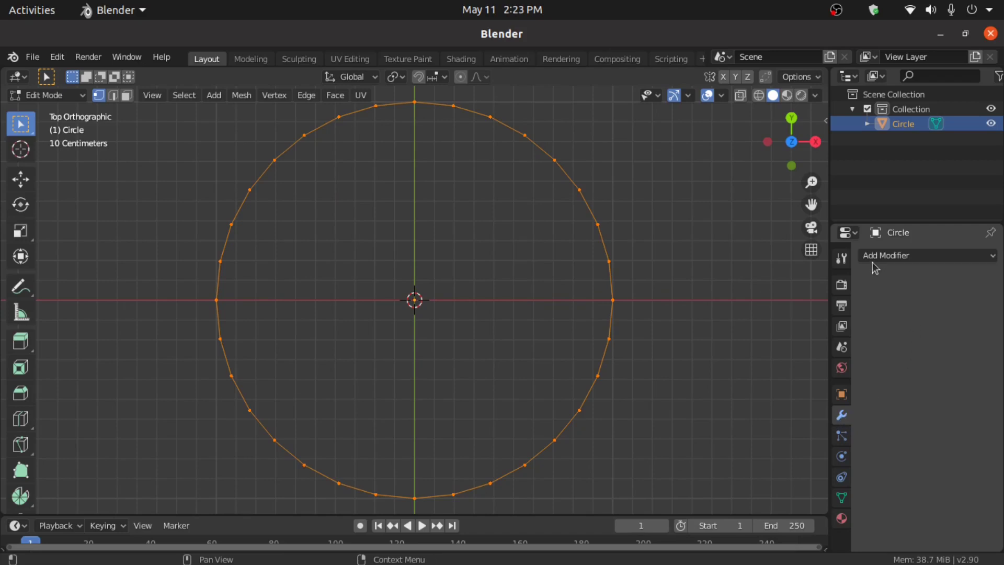
pyautogui.click(899, 256)
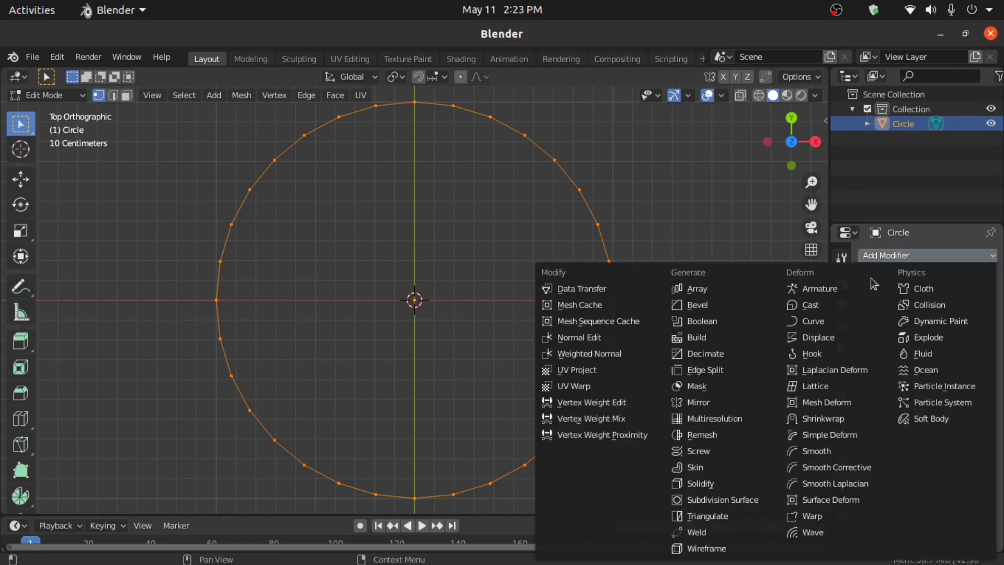
pyautogui.click(729, 502)
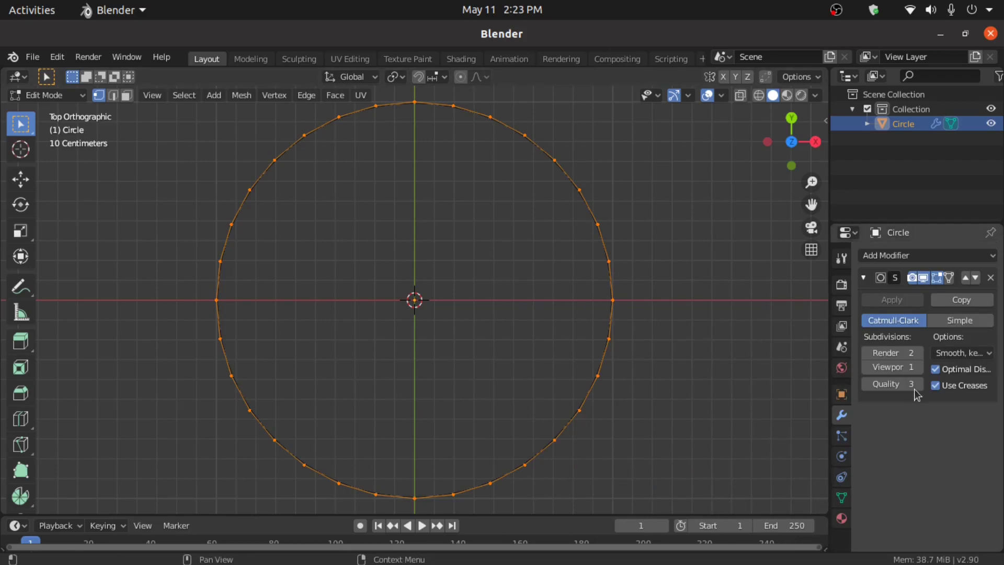
pyautogui.click(921, 367)
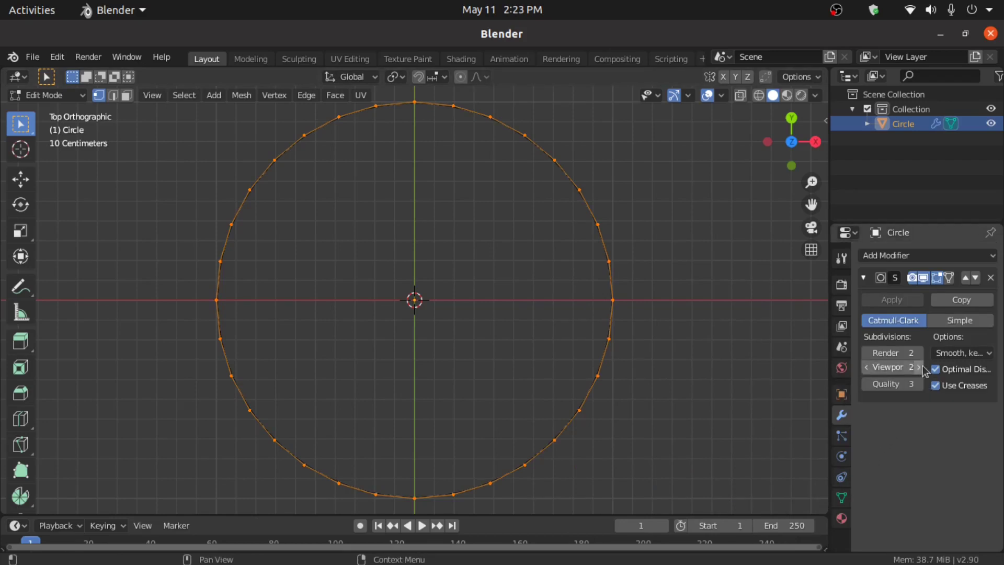
pyautogui.click(921, 367)
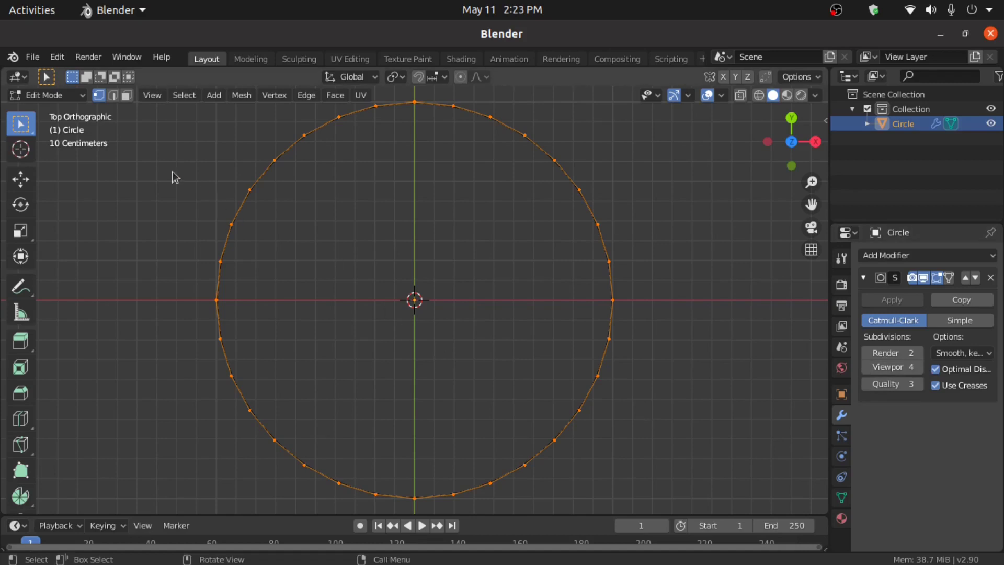
# Step: Scale the circle's four vertices on the X and Y axes to about 0.08, using smooth proportional editing with a size of about 0.62
pyautogui.click(421, 165)
pyautogui.click(415, 102)
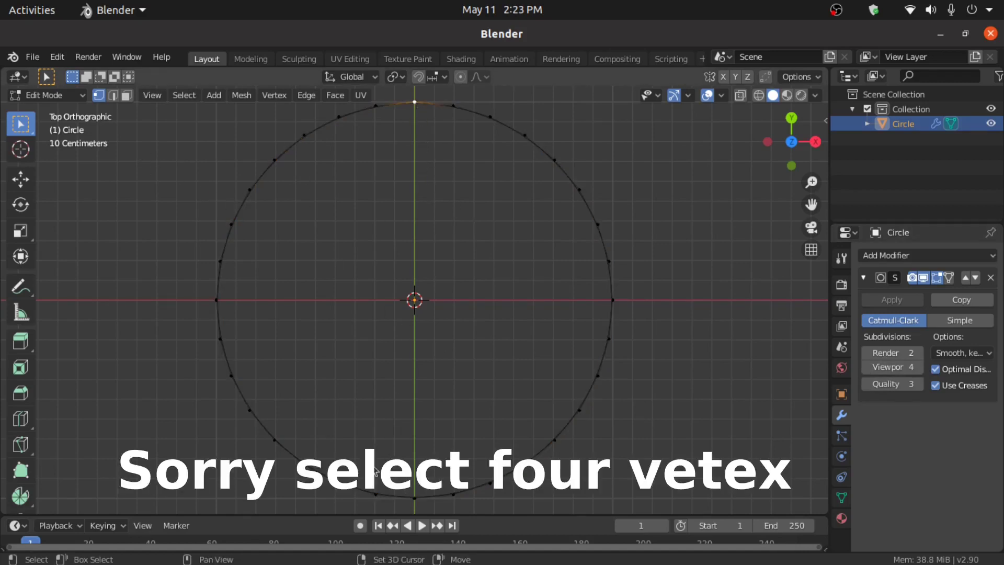
pyautogui.keyDown('shift'); pyautogui.click(415, 498); pyautogui.keyUp('shift')
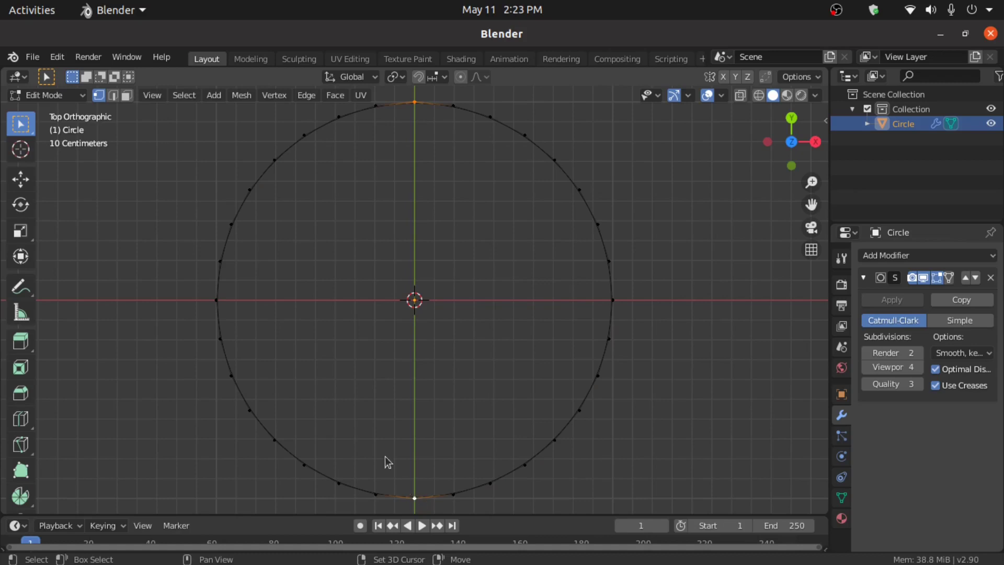
pyautogui.keyDown('shift'); pyautogui.click(217, 300); pyautogui.keyUp('shift')
pyautogui.keyDown('shift'); pyautogui.click(614, 301); pyautogui.keyUp('shift')
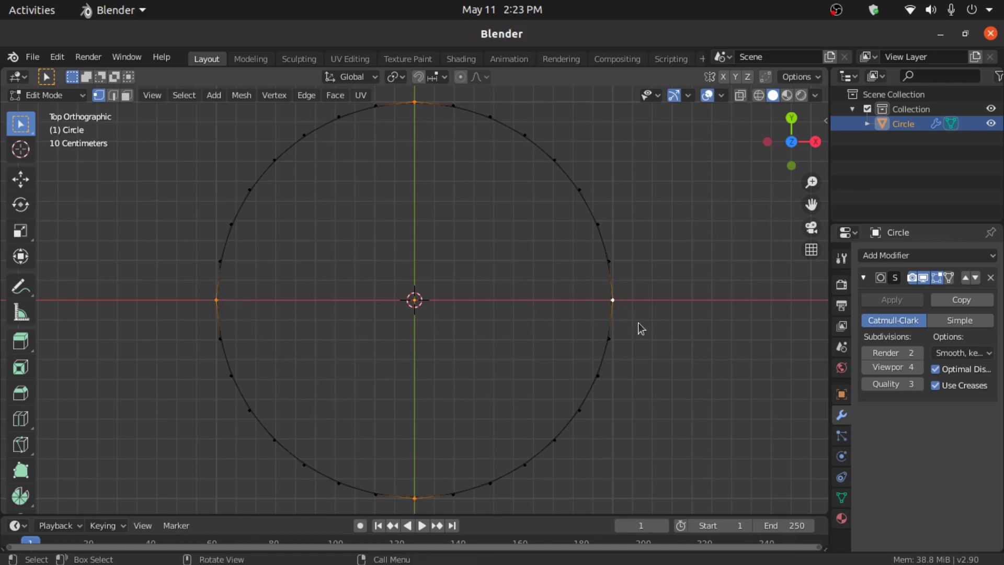
pyautogui.click(460, 77)
pyautogui.press('s')
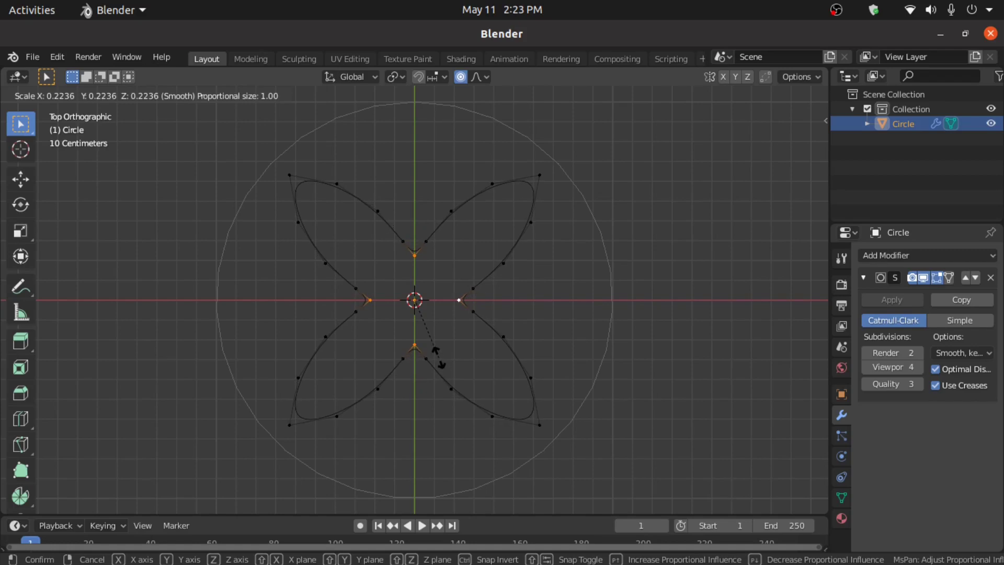
pyautogui.scroll(-3, 426, 349)
pyautogui.scroll(5, 425, 345)
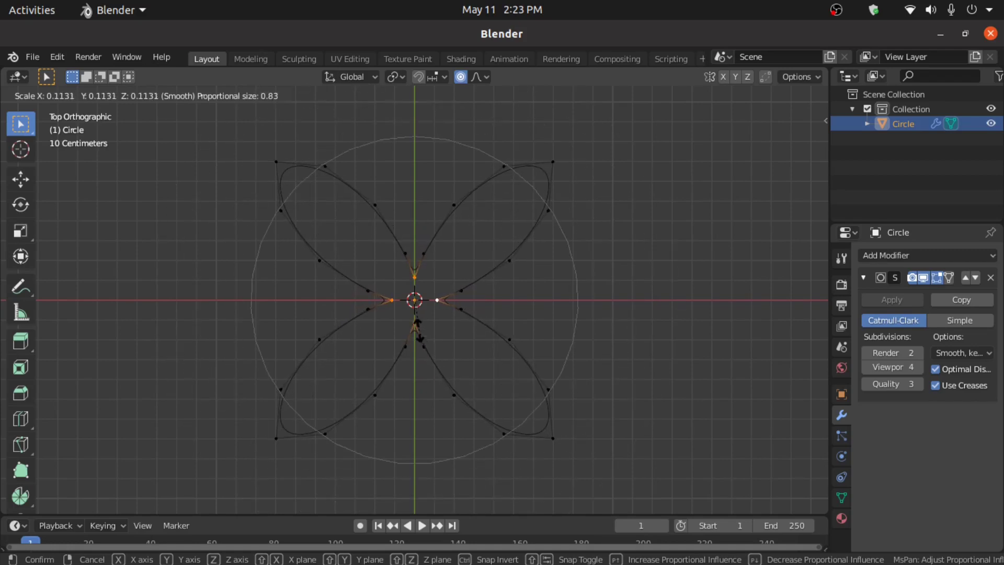
pyautogui.scroll(3, 416, 328)
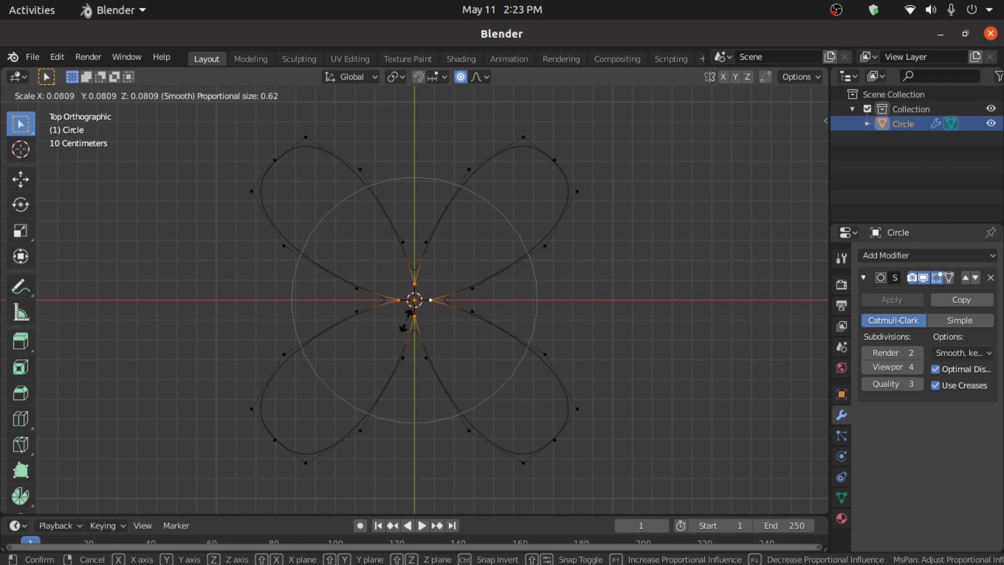
pyautogui.click(403, 328)
# Step: Return to Object Mode and add a Cast modifier to the petal outline with a factor of 2.52
pyautogui.click(58, 95)
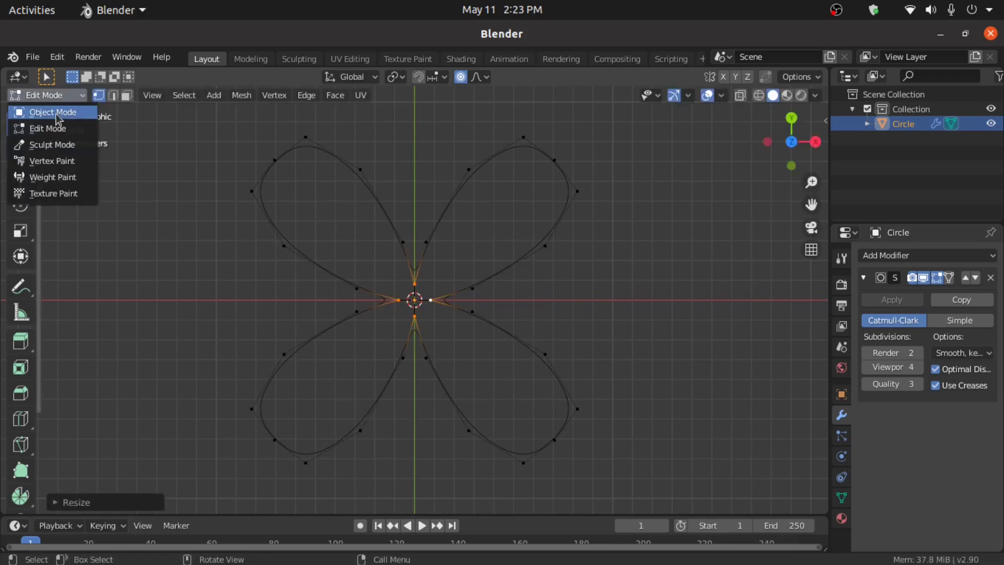
pyautogui.click(56, 113)
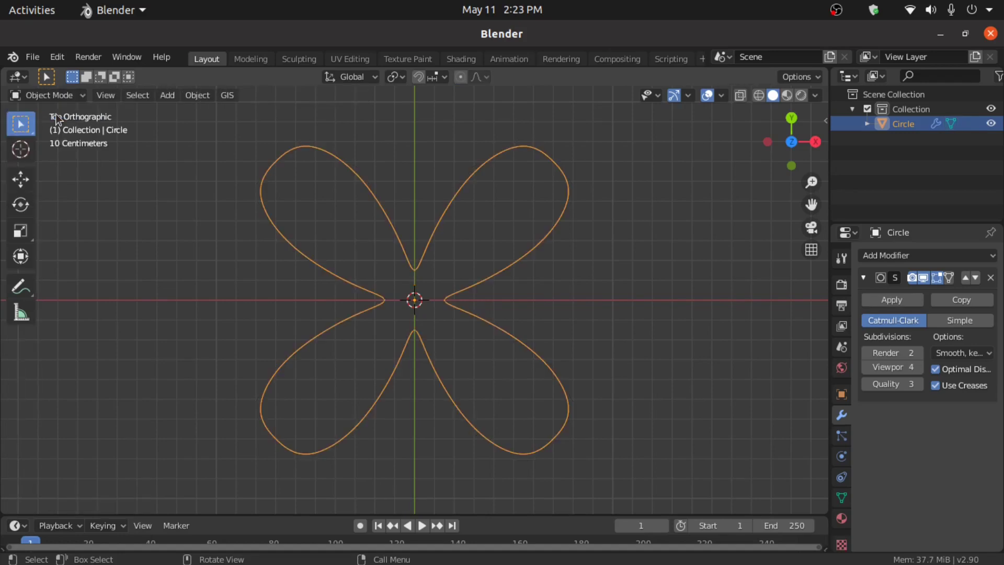
pyautogui.click(877, 259)
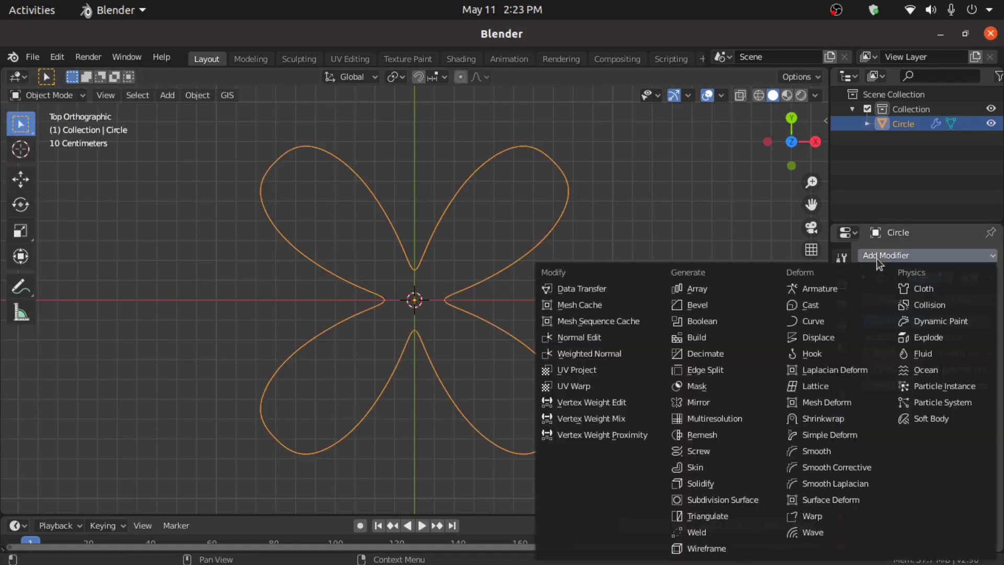
pyautogui.click(820, 309)
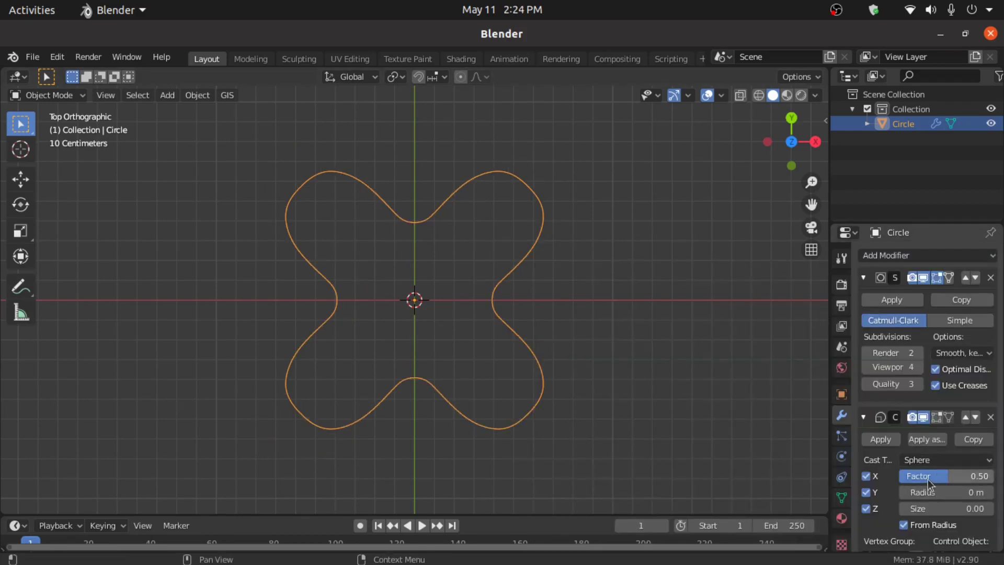
pyautogui.moveTo(941, 476); pyautogui.dragTo(979, 476)
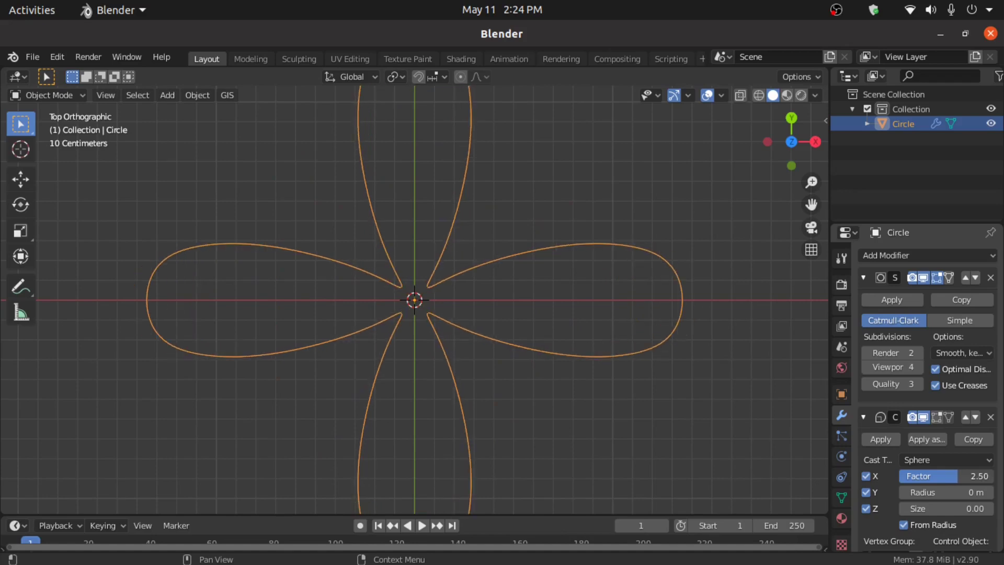
pyautogui.click(941, 476)
pyautogui.write('2')
pyautogui.press('Return')
# Step: Apply the Subdivision Surface and Cast modifiers to the petal outline
pyautogui.scroll(4, 489, 368)
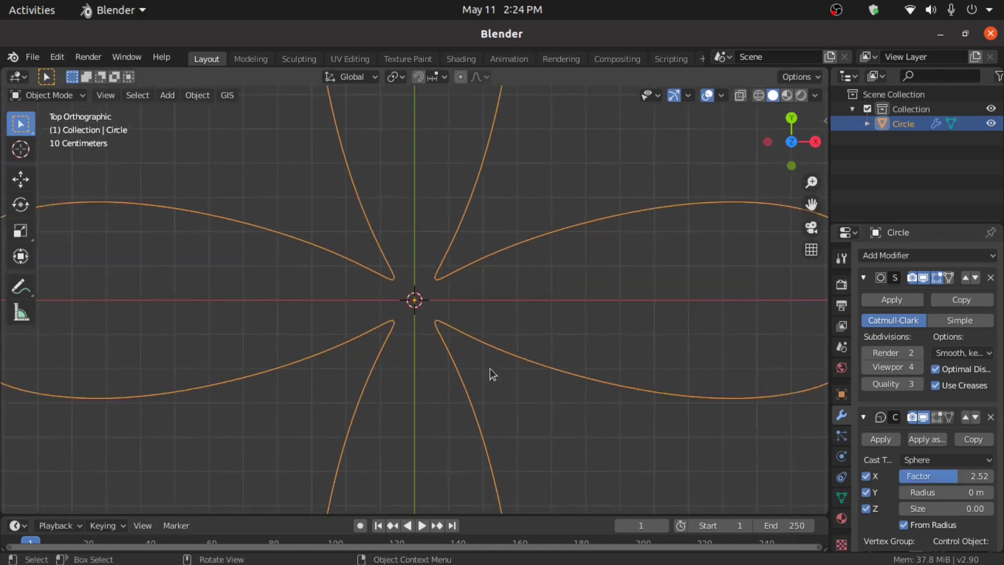
pyautogui.click(889, 299)
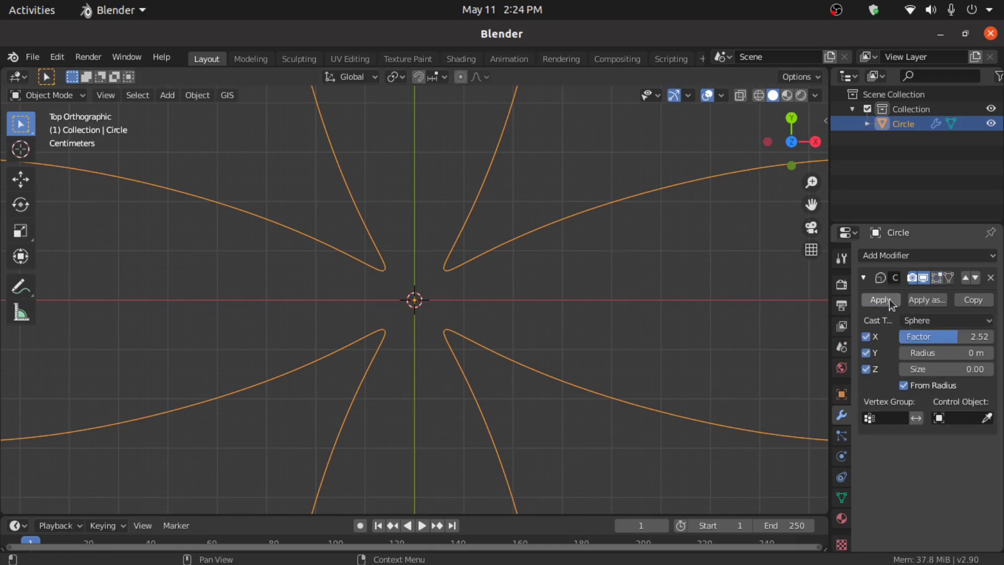
pyautogui.click(890, 300)
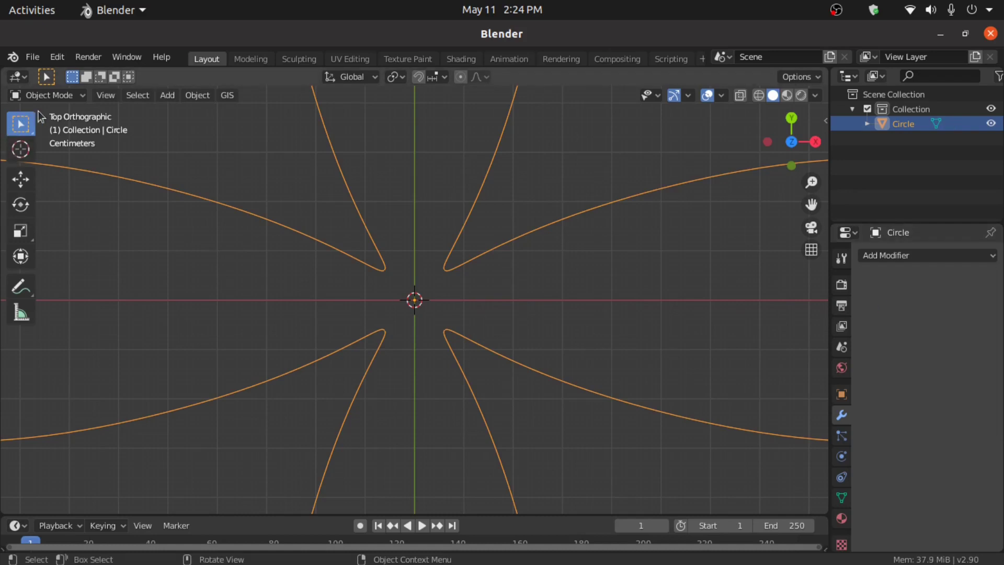
# Step: Enter Edit Mode, select all vertices of the petal outline and fill it with a face
pyautogui.click(48, 97)
pyautogui.click(48, 128)
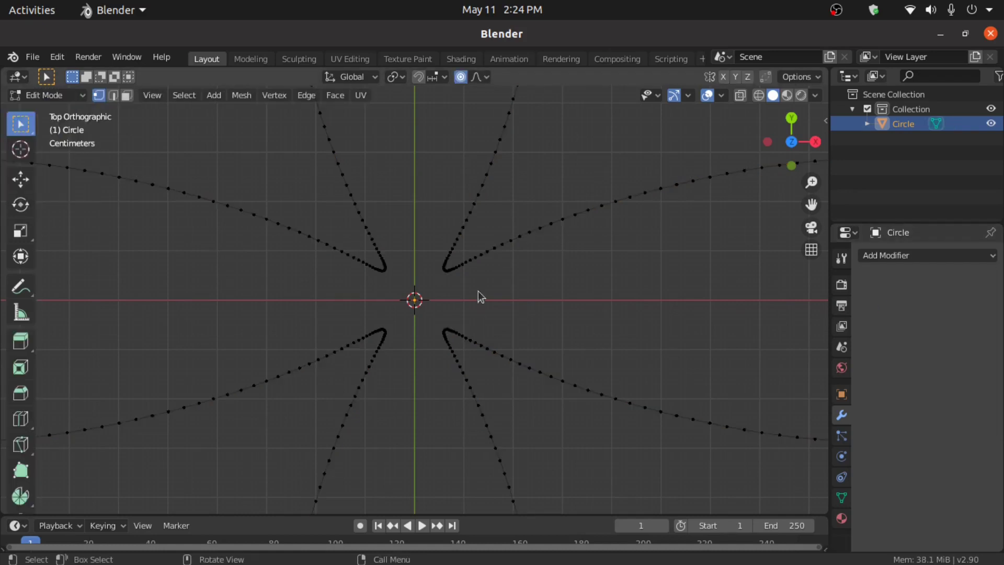
pyautogui.scroll(3, 498, 265)
pyautogui.keyDown('shift'); pyautogui.moveTo(497, 264); pyautogui.dragTo(478, 336, button='middle'); pyautogui.keyUp('shift')
pyautogui.press('a')
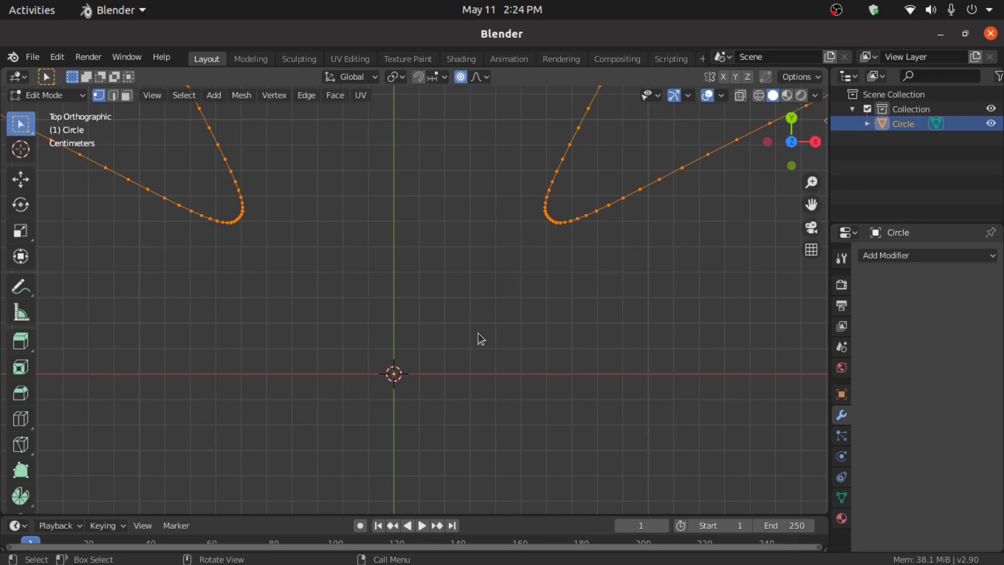
pyautogui.press('f')
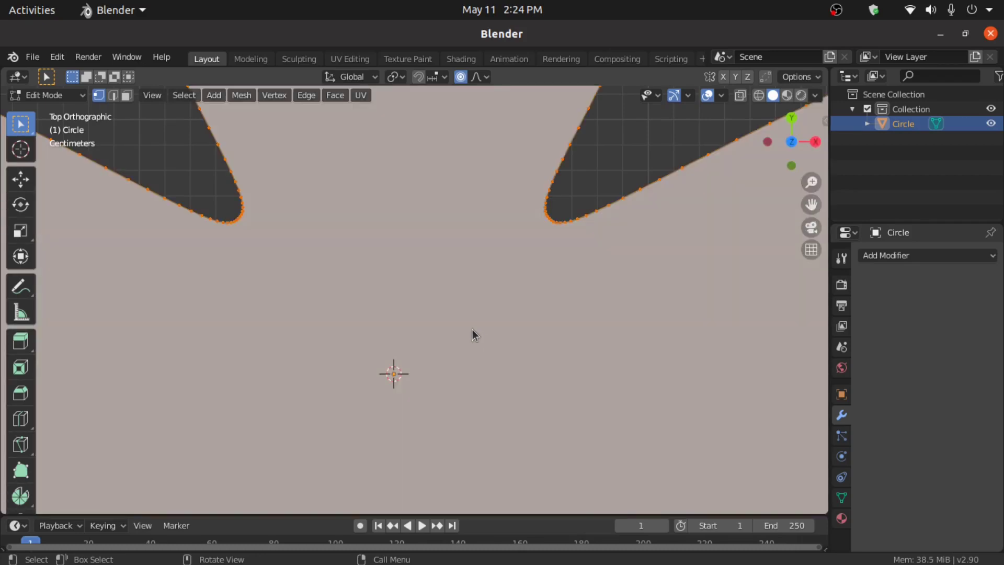
# Step: Connect the innermost vertices of the upper-right and lower-left notches between the petals with an edge through the centre
pyautogui.scroll(2, 548, 308)
pyautogui.scroll(-3, 551, 313)
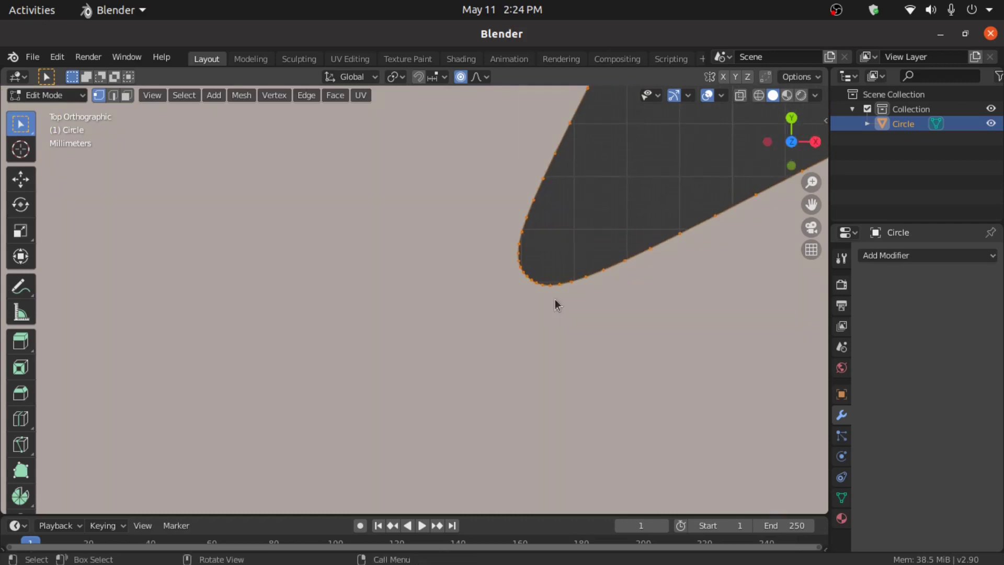
pyautogui.scroll(3, 566, 256)
pyautogui.hotkey('alt', 'a')
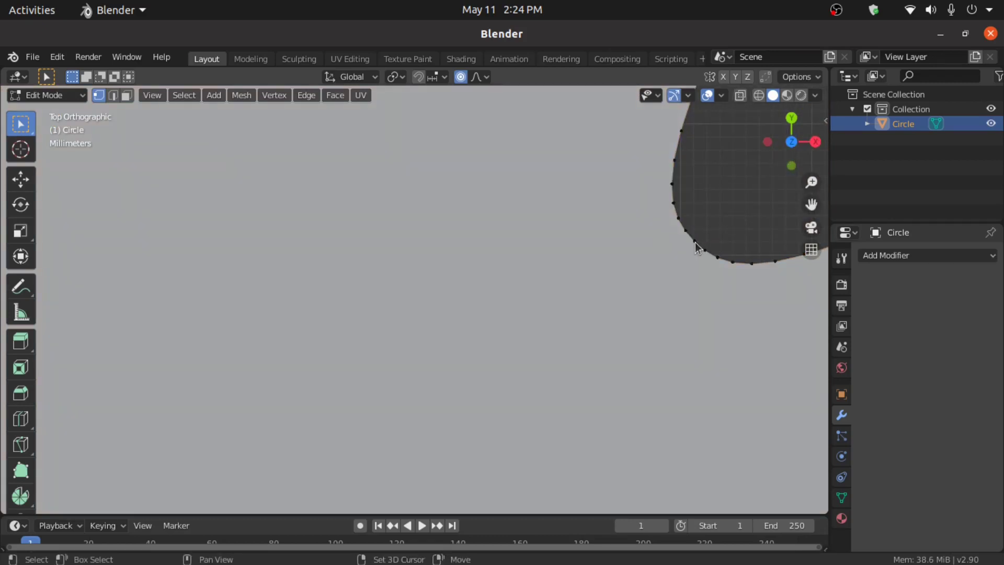
pyautogui.scroll(3, 686, 254)
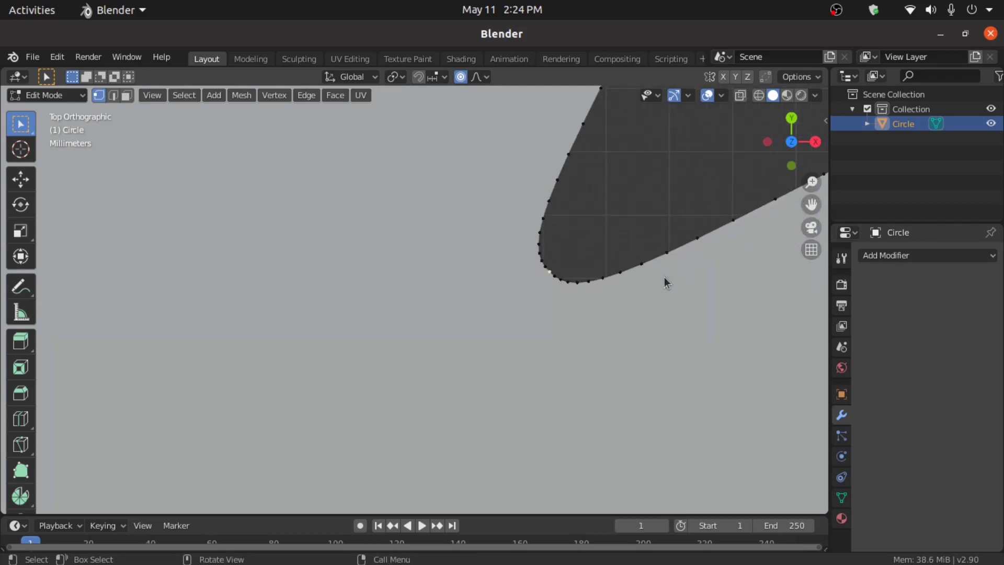
pyautogui.keyDown('shift'); pyautogui.moveTo(487, 345); pyautogui.dragTo(153, 343, button='middle'); pyautogui.keyUp('shift')
pyautogui.scroll(-3, 8, 450)
pyautogui.scroll(-5, 245, 454)
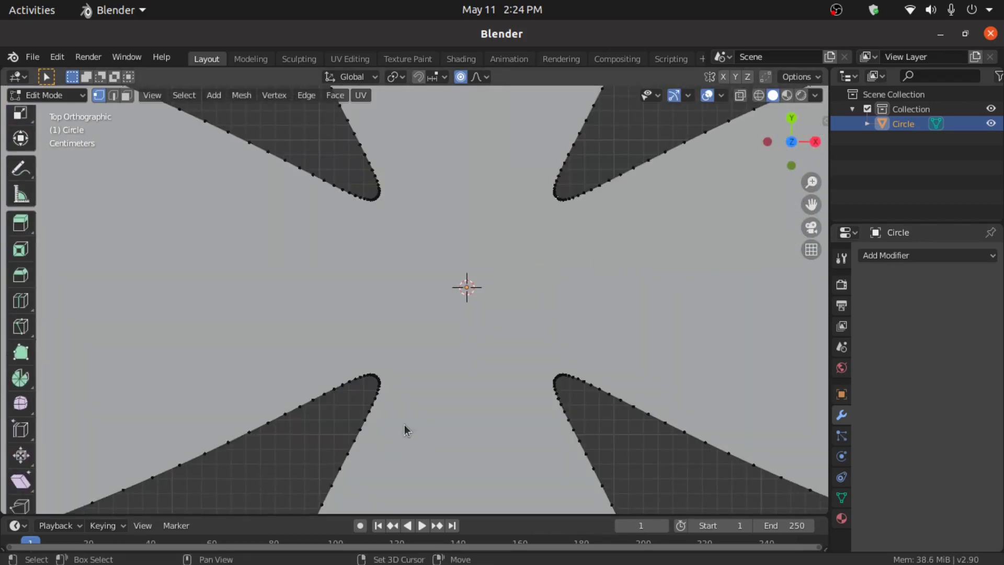
pyautogui.scroll(8, 397, 393)
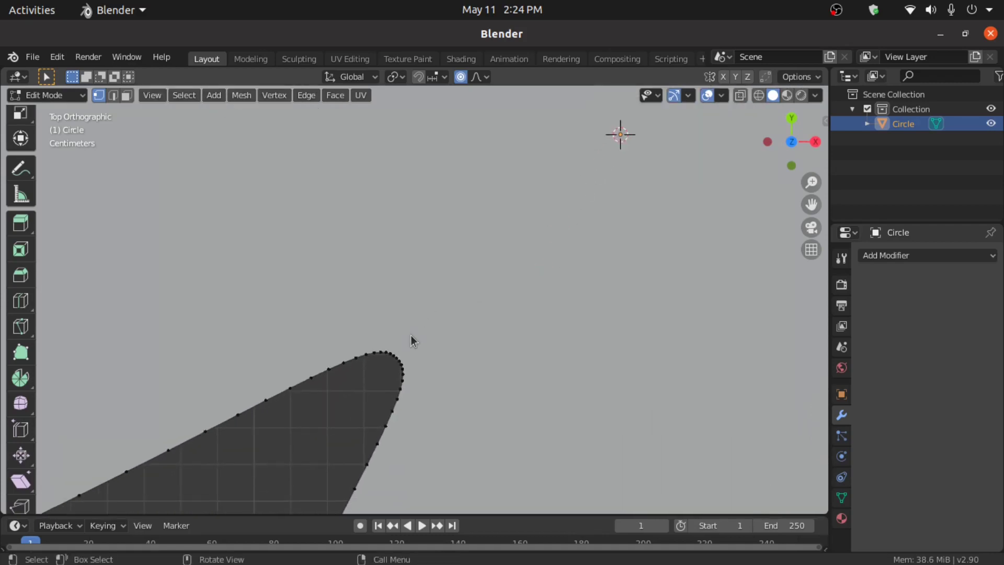
pyautogui.keyDown('shift'); pyautogui.moveTo(395, 417); pyautogui.dragTo(451, 335, button='middle'); pyautogui.keyUp('shift')
pyautogui.scroll(2, 451, 335)
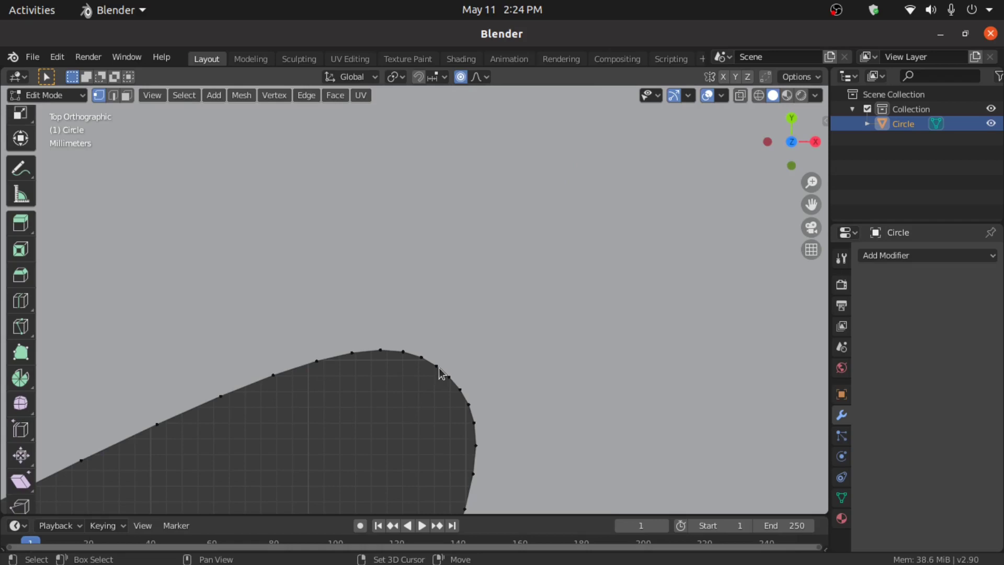
pyautogui.scroll(-5, 476, 341)
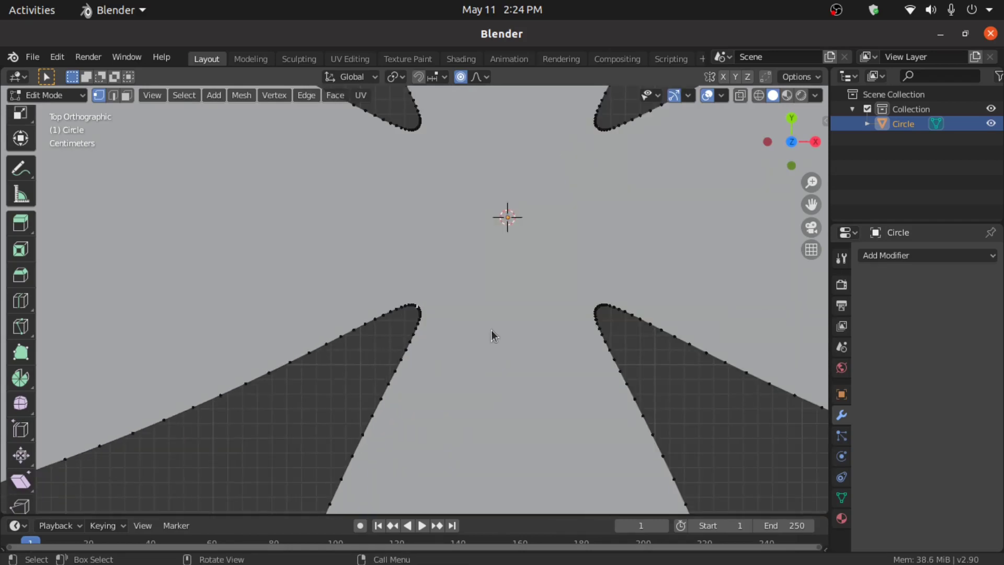
pyautogui.press('j')
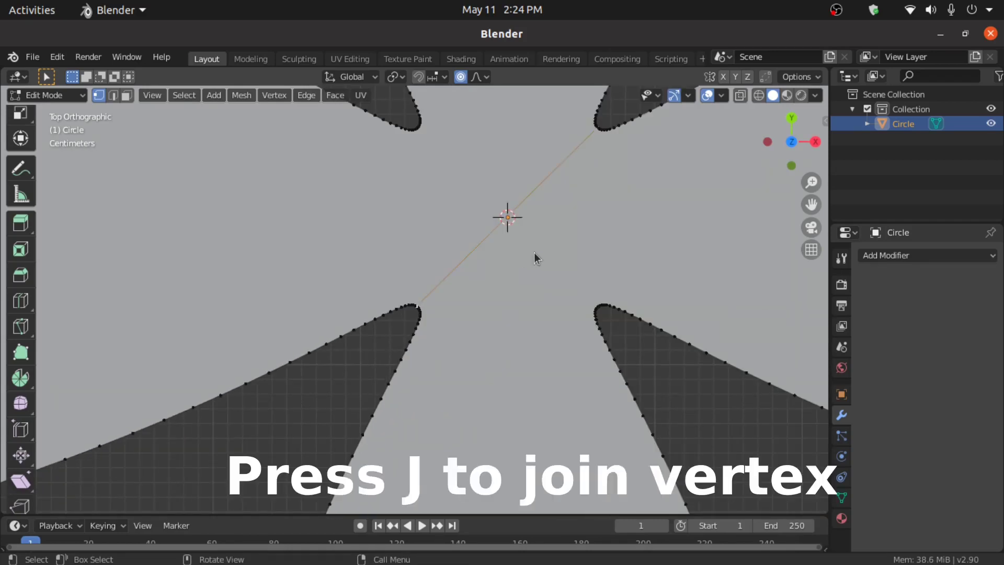
# Step: Connect the innermost vertices of the upper-left and lower-right notches with a second edge, crossing the first at the centre
pyautogui.scroll(3, 535, 254)
pyautogui.keyDown('shift'); pyautogui.moveTo(534, 253); pyautogui.dragTo(428, 365, button='middle'); pyautogui.keyUp('shift')
pyautogui.scroll(4, 421, 318)
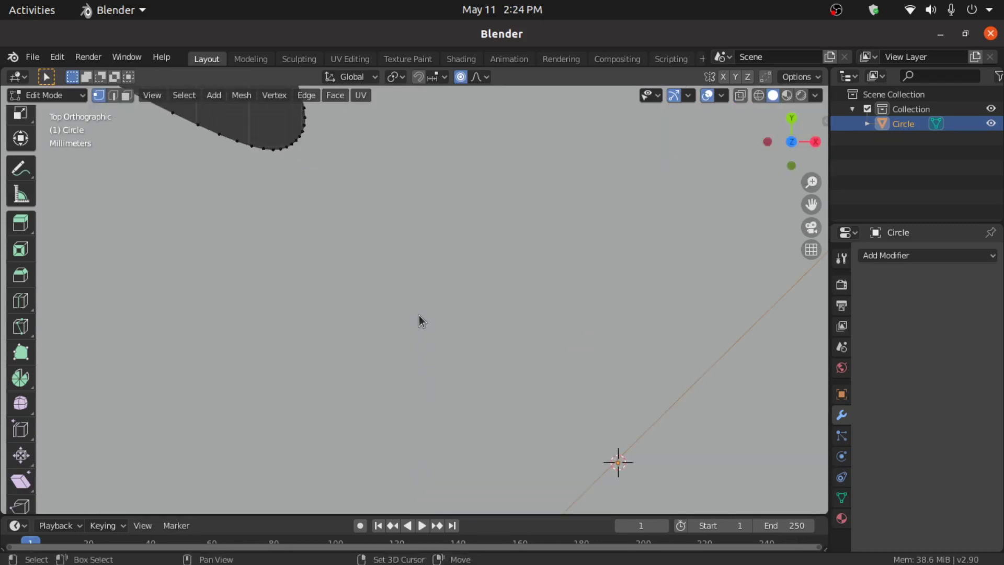
pyautogui.scroll(2, 387, 366)
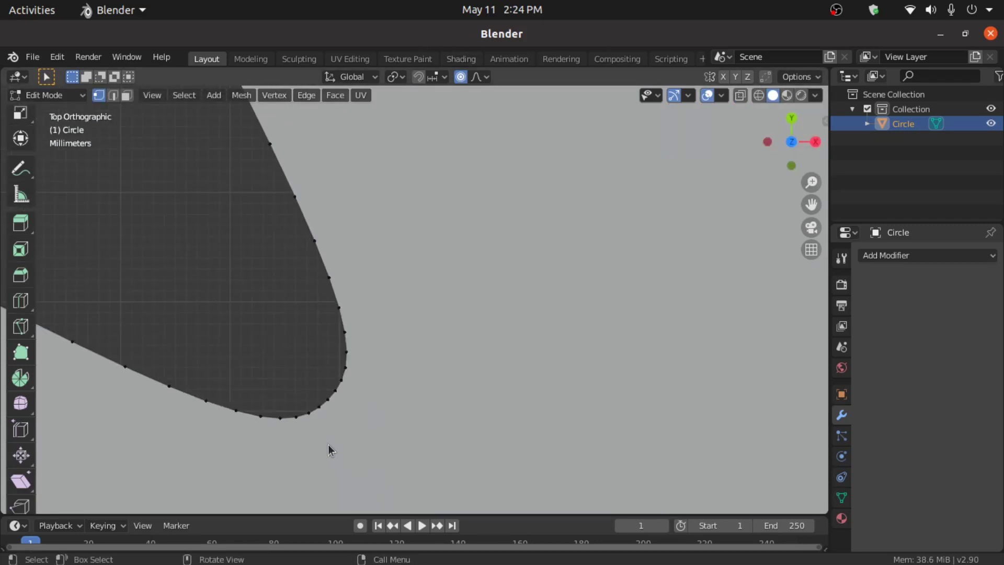
pyautogui.scroll(-8, 335, 403)
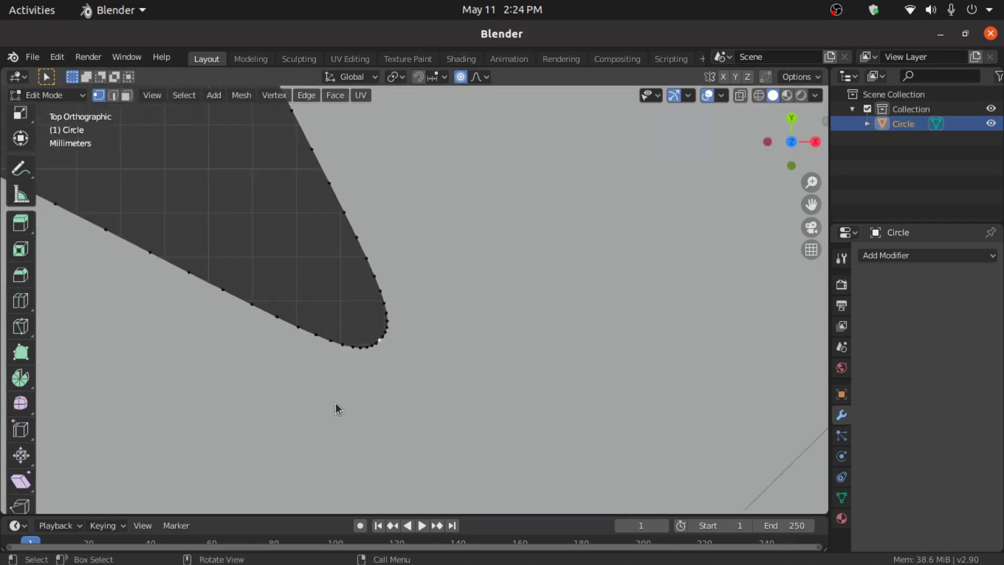
pyautogui.scroll(8, 485, 294)
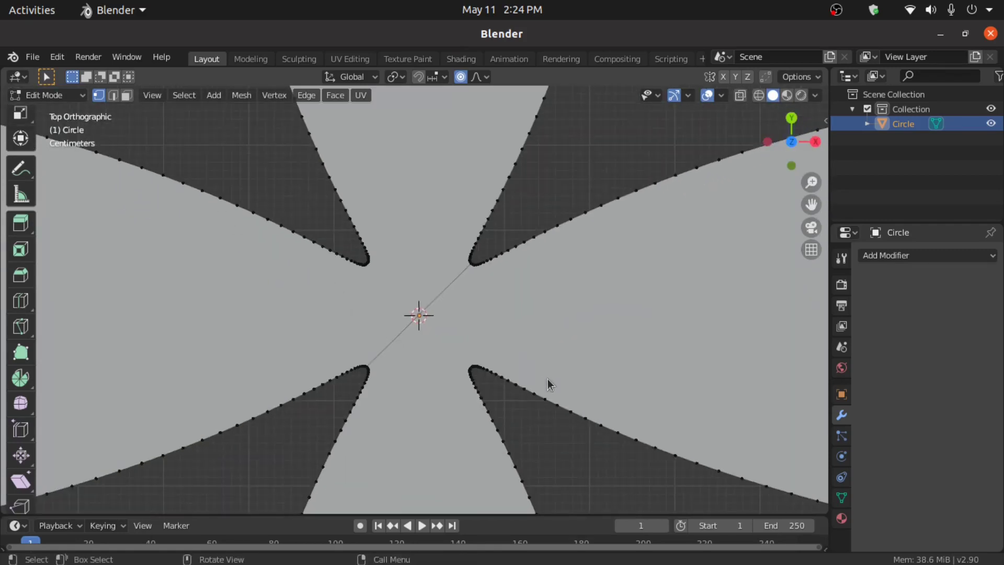
pyautogui.scroll(4, 434, 324)
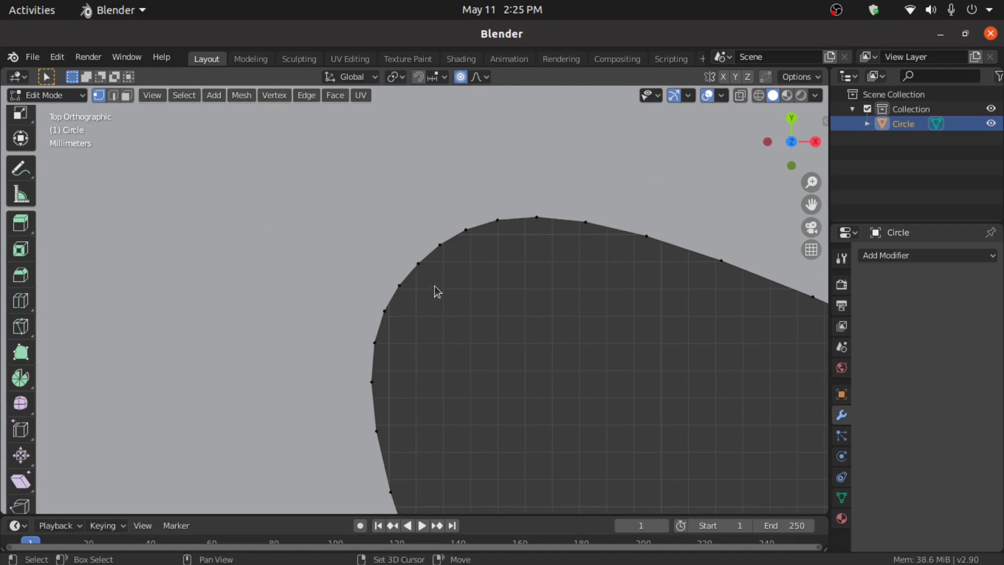
pyautogui.scroll(-10, 424, 266)
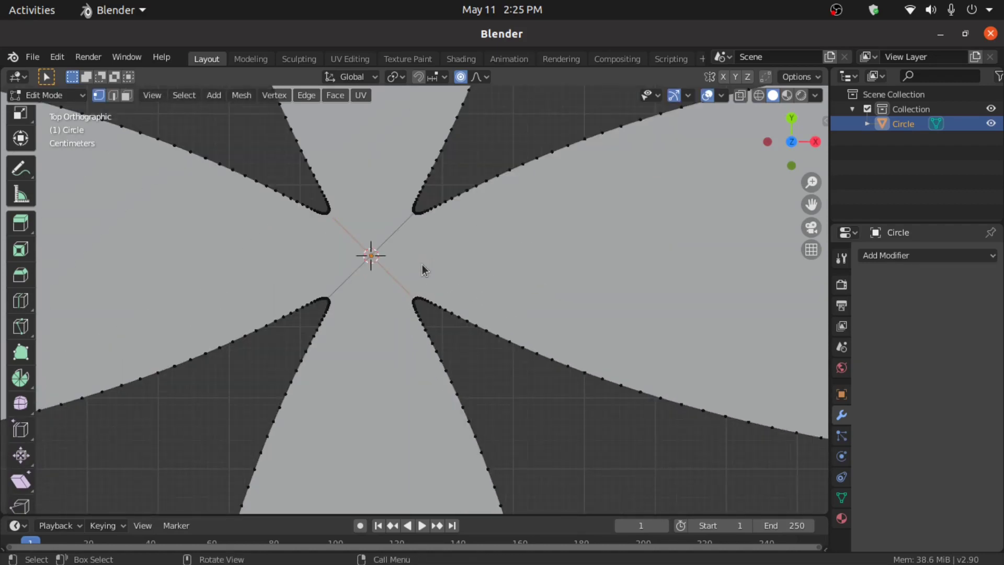
# Step: Bevel the vertex where the two diagonal edges cross to form a square face at the flower's centre
pyautogui.scroll(5, 408, 271)
pyautogui.keyDown('shift'); pyautogui.moveTo(417, 282); pyautogui.dragTo(527, 407, button='middle'); pyautogui.keyUp('shift')
pyautogui.scroll(3, 427, 326)
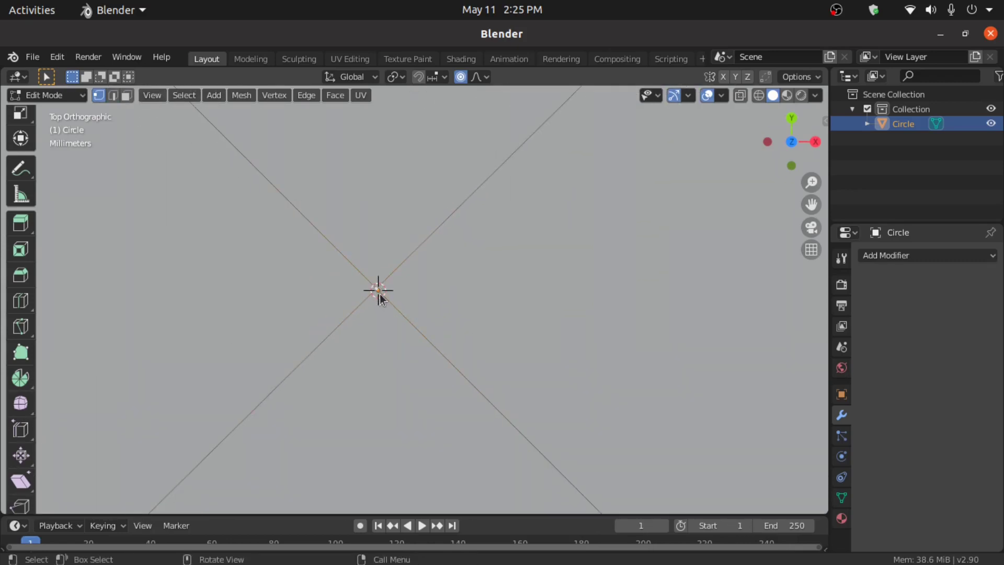
pyautogui.press('ctrl')
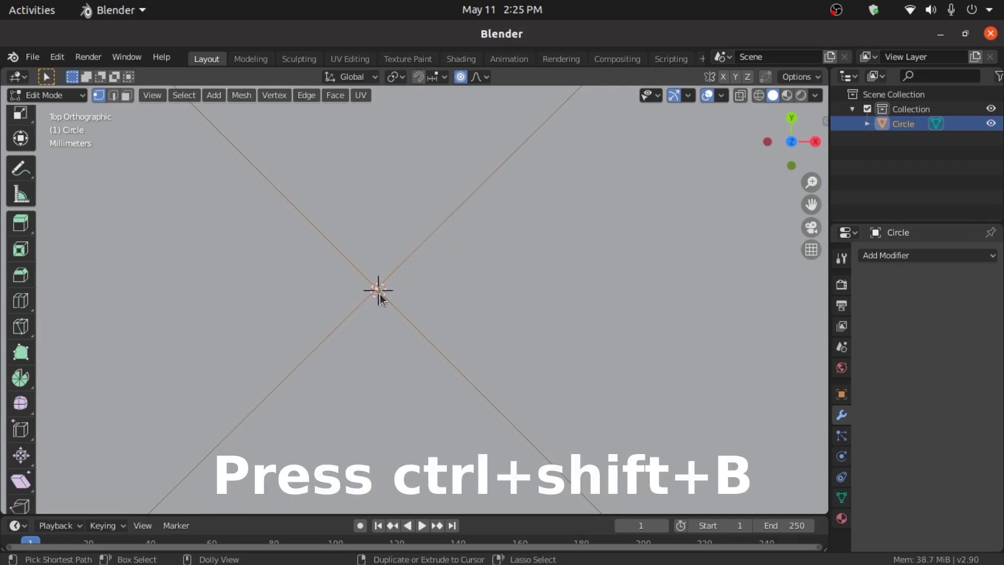
pyautogui.hotkey('ctrl', 'shift', 'b')
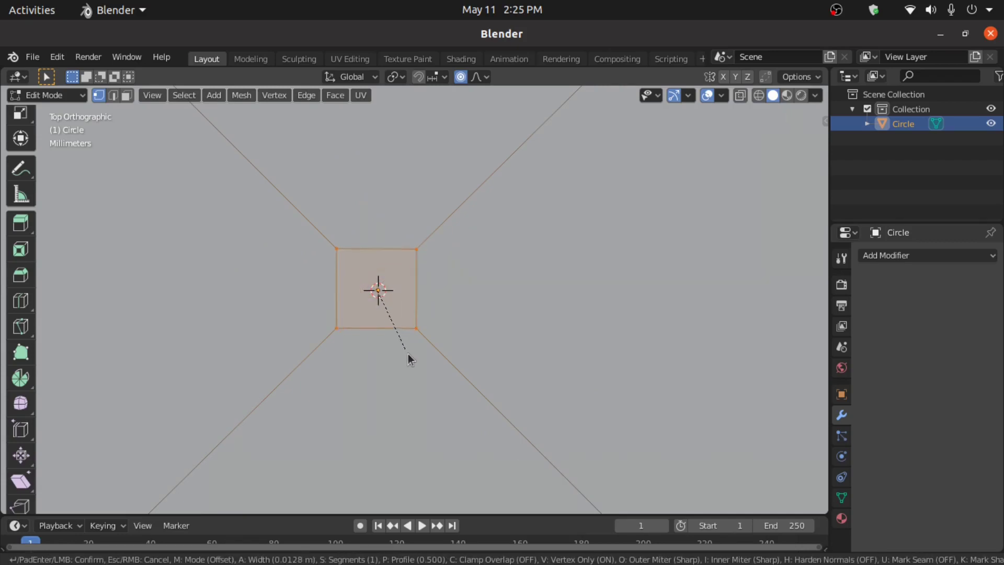
pyautogui.click(505, 486)
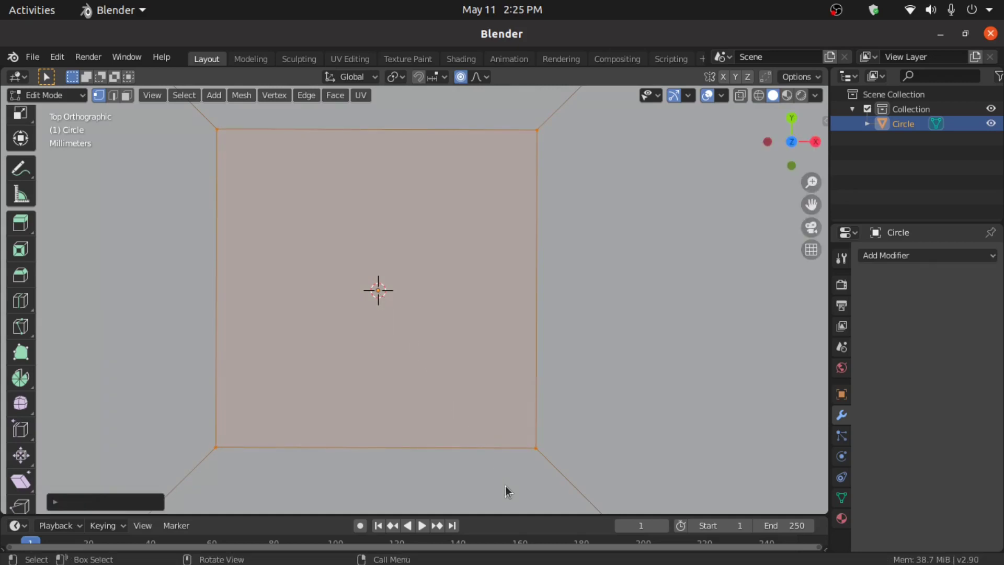
# Step: Turn off proportional editing and scale the central square up slightly, keeping it inside the four notches
pyautogui.scroll(-4, 492, 455)
pyautogui.press('s')
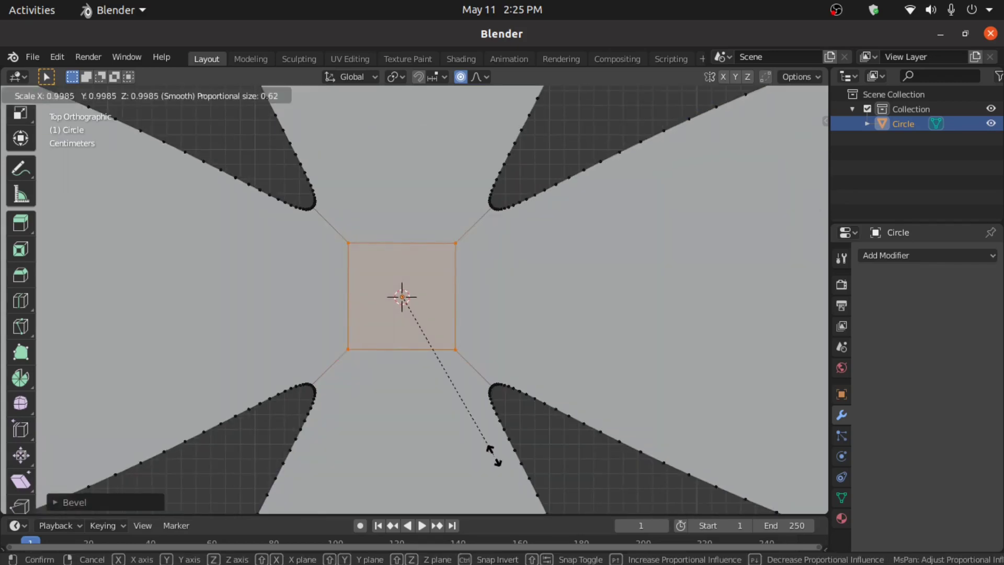
pyautogui.press('Escape')
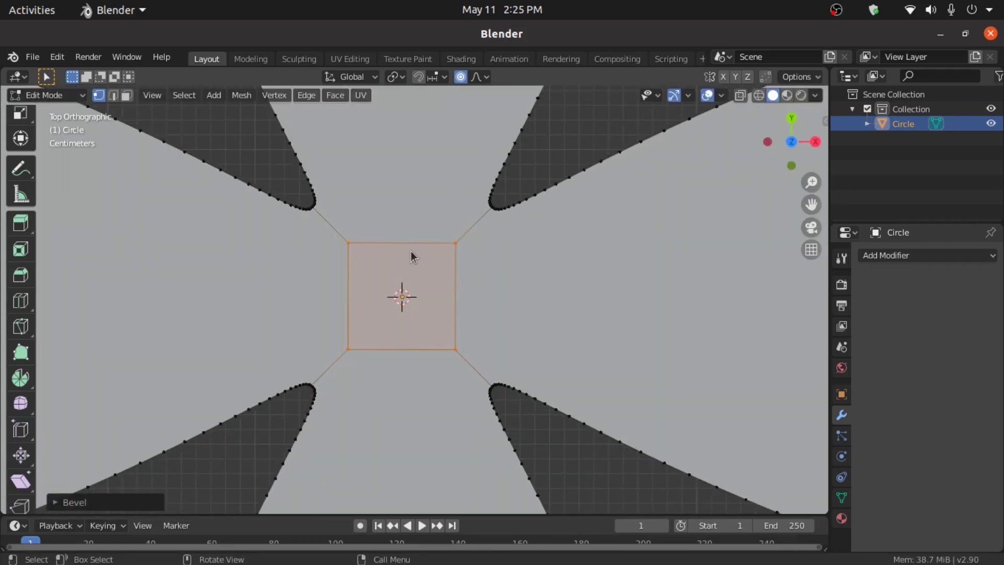
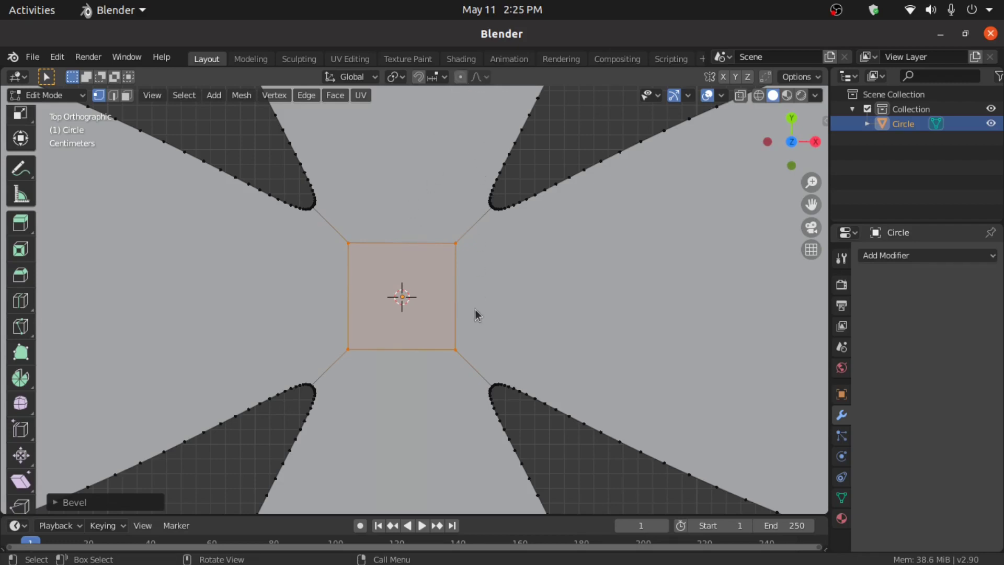
pyautogui.press('s')
pyautogui.click(487, 319)
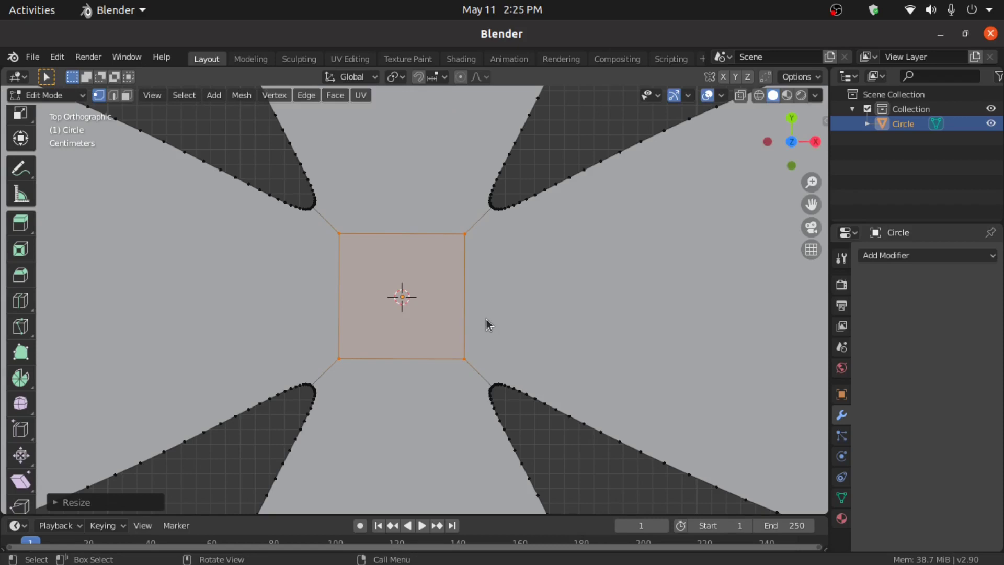
# Step: Subdivide the central square with 6 cuts
pyautogui.rightClick(423, 267)
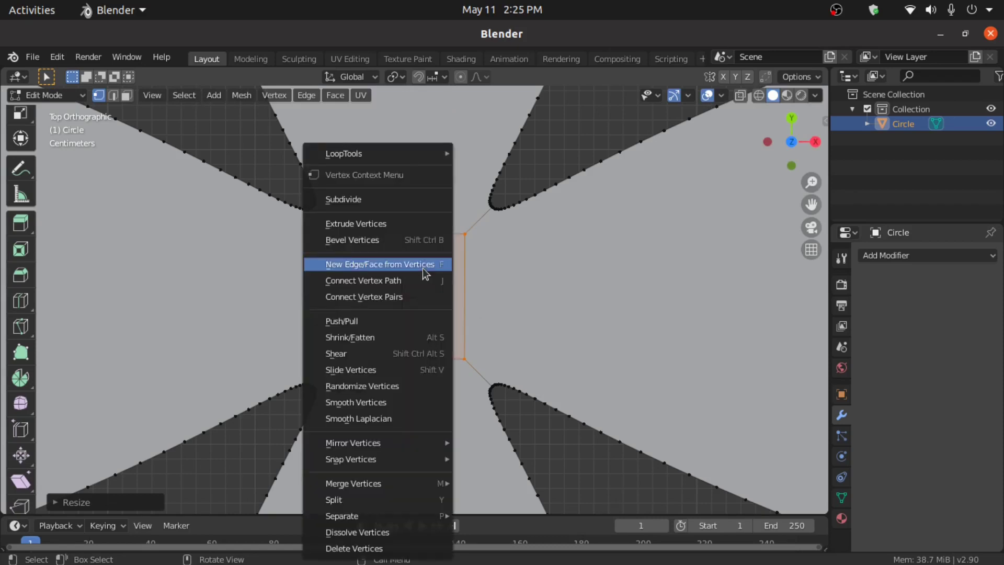
pyautogui.click(384, 201)
pyautogui.click(87, 501)
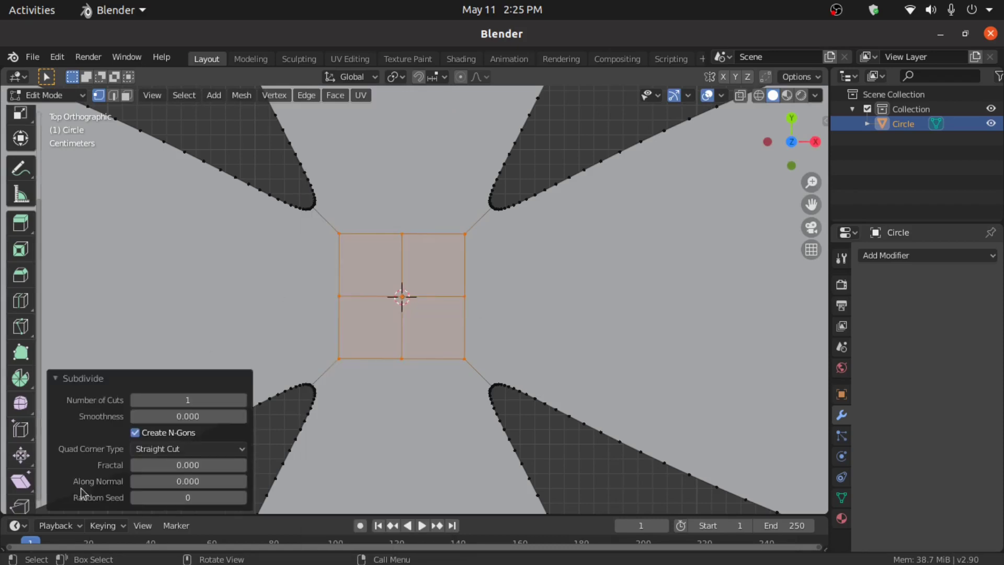
pyautogui.moveTo(142, 406); pyautogui.dragTo(246, 406)
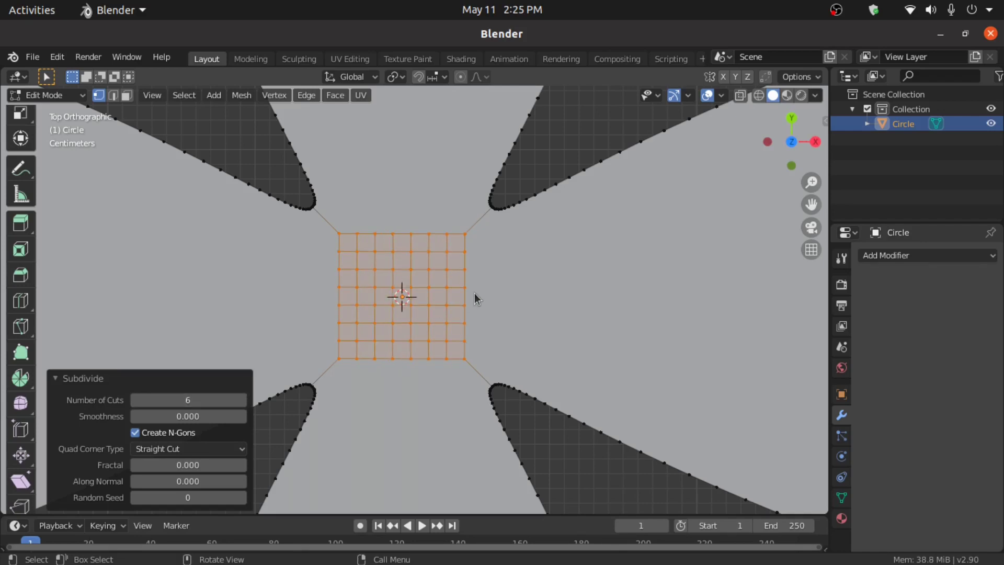
# Step: Shrink the selection to the square's inner grid and dissolve it, keeping the subdivided border vertices
pyautogui.press('ctrl')
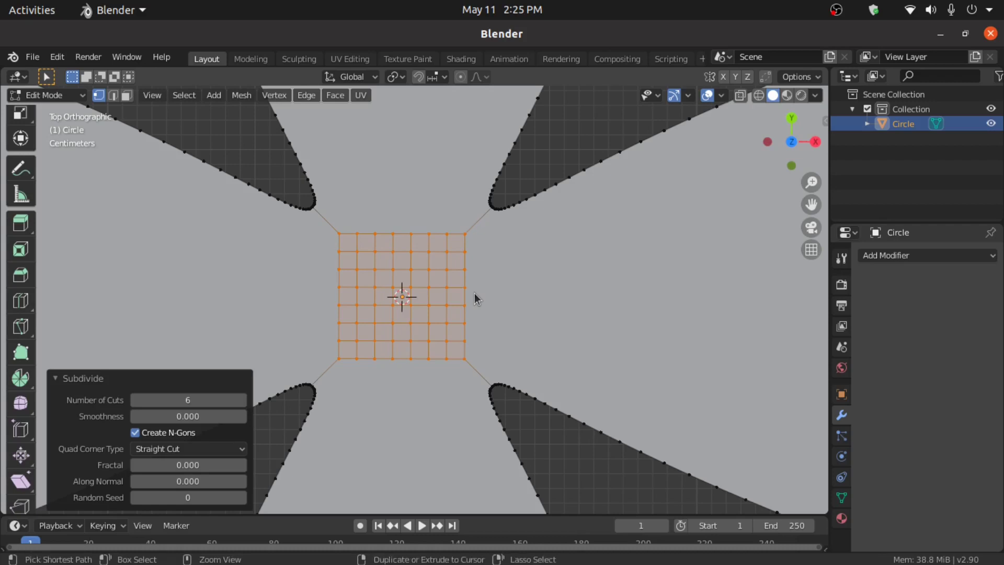
pyautogui.press('ctrl+KP_Subtract')
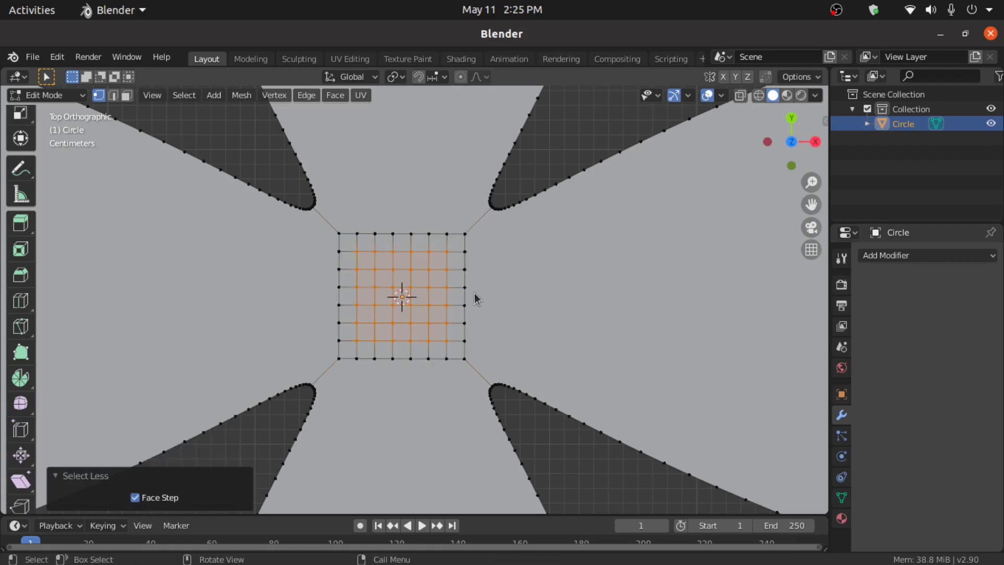
pyautogui.press('ctrl')
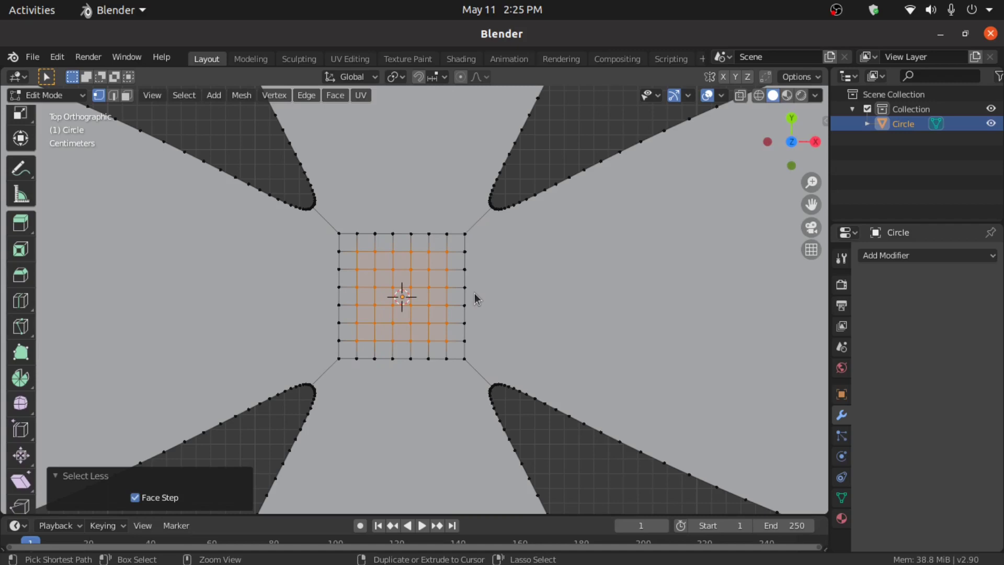
pyautogui.hotkey('ctrl', 'x')
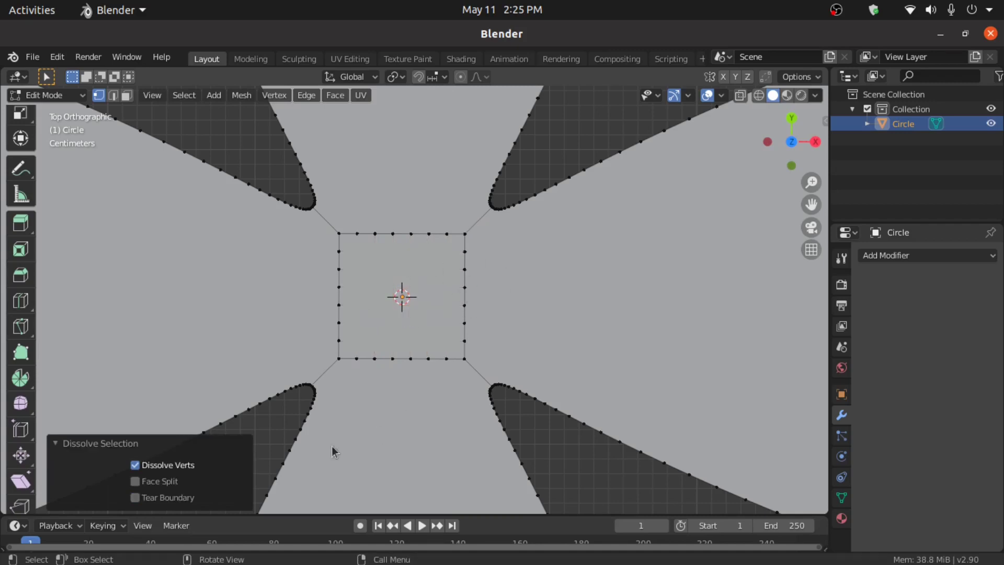
# Step: Search the add-ons in Preferences for "loop" to check whether LoopTools is enabled, and close Preferences
pyautogui.press('F4')
pyautogui.moveTo(298, 209)
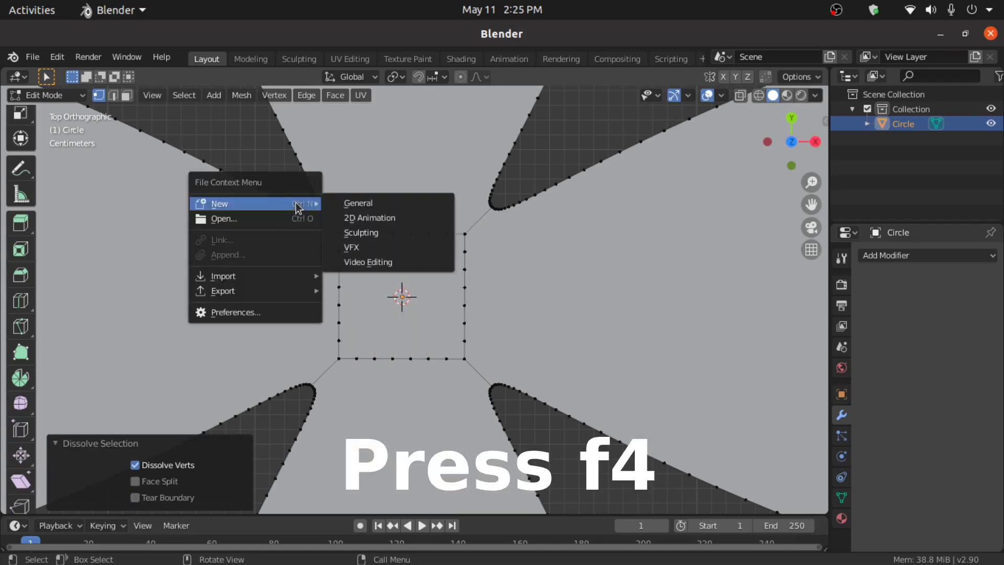
pyautogui.click(244, 313)
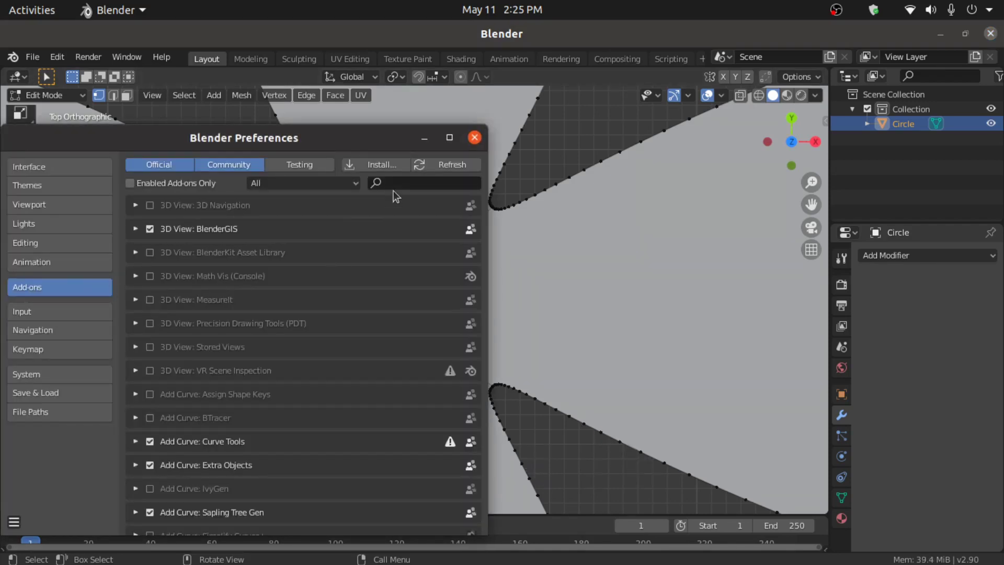
pyautogui.click(394, 185)
pyautogui.write('lo')
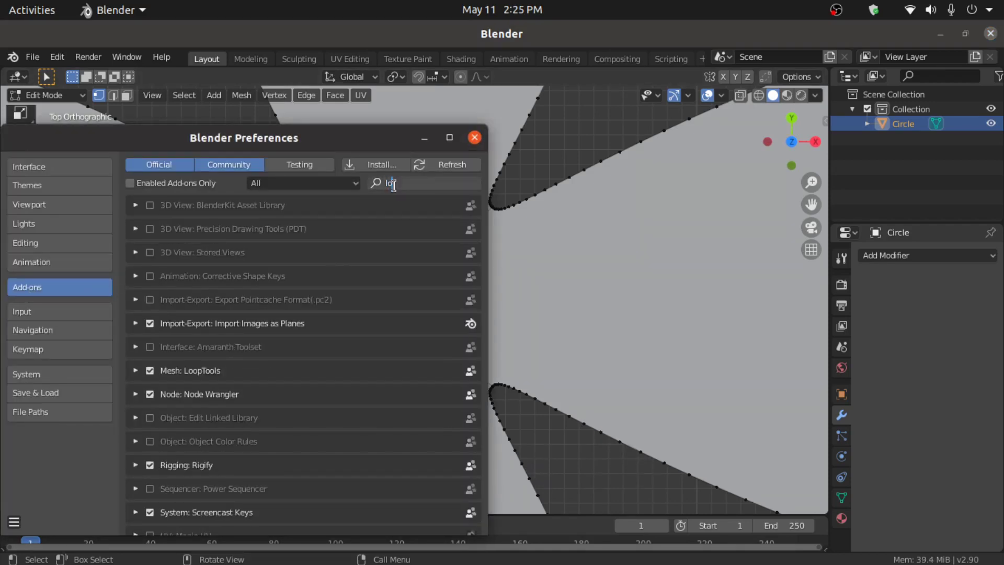
pyautogui.write('op')
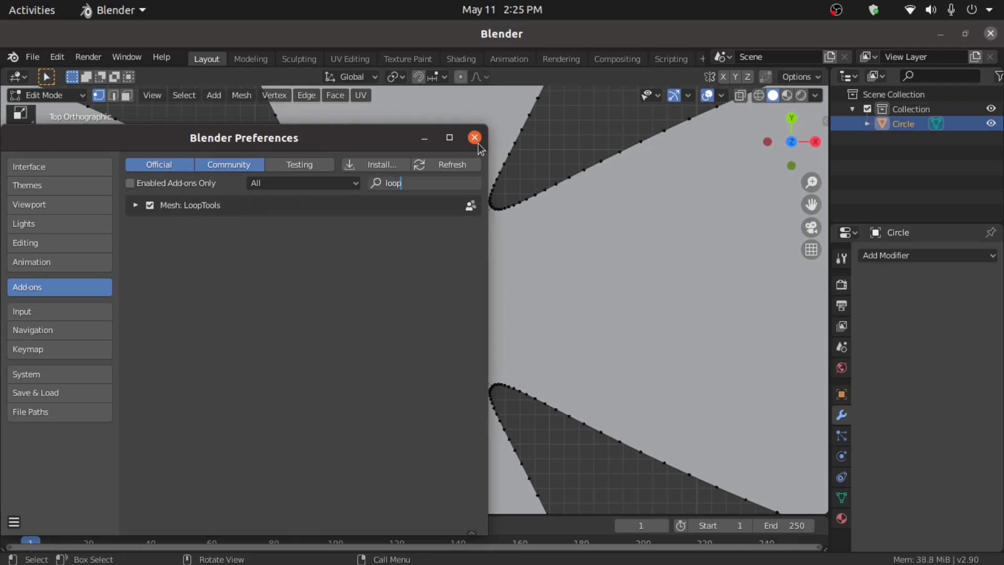
pyautogui.click(475, 137)
# Step: Select the central square face and reshape it into a circle with the LoopTools Circle operation
pyautogui.click(126, 96)
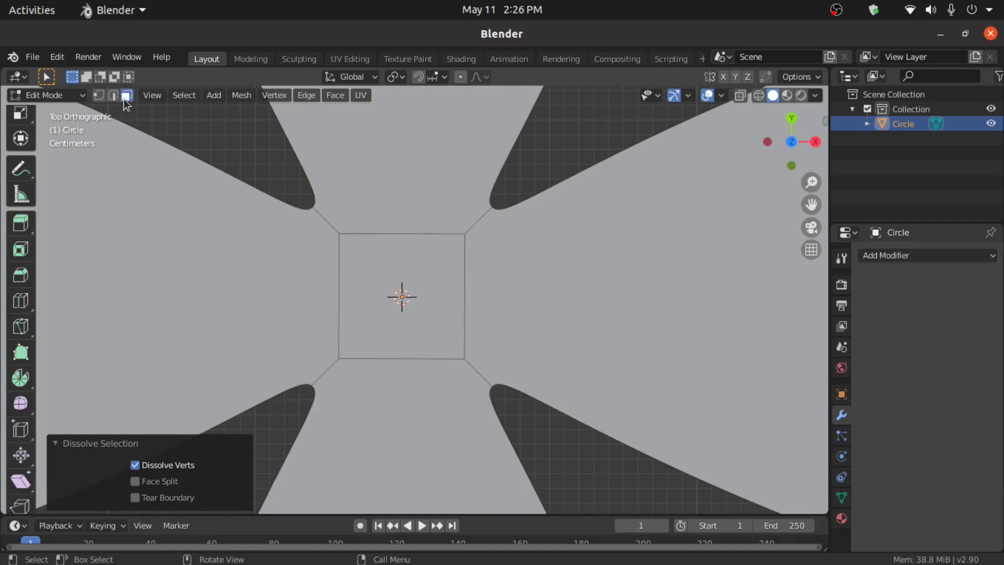
pyautogui.click(395, 285)
pyautogui.scroll(-6, 395, 285)
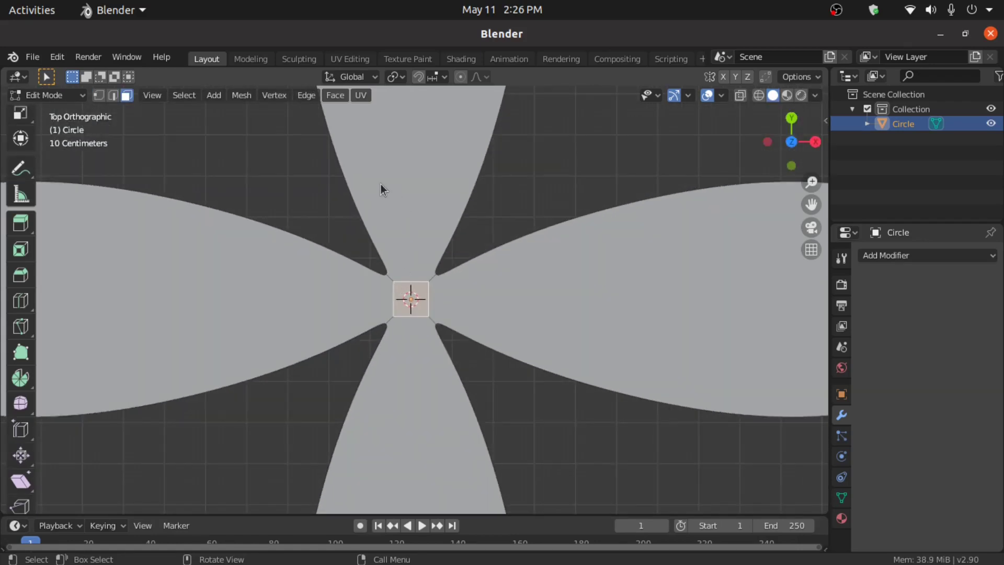
pyautogui.rightClick(380, 184)
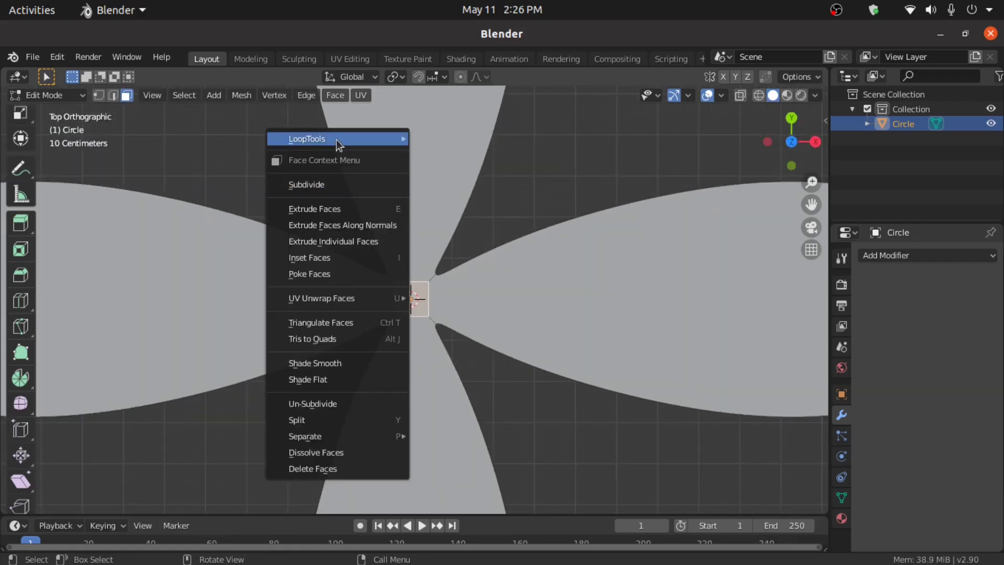
pyautogui.moveTo(337, 140)
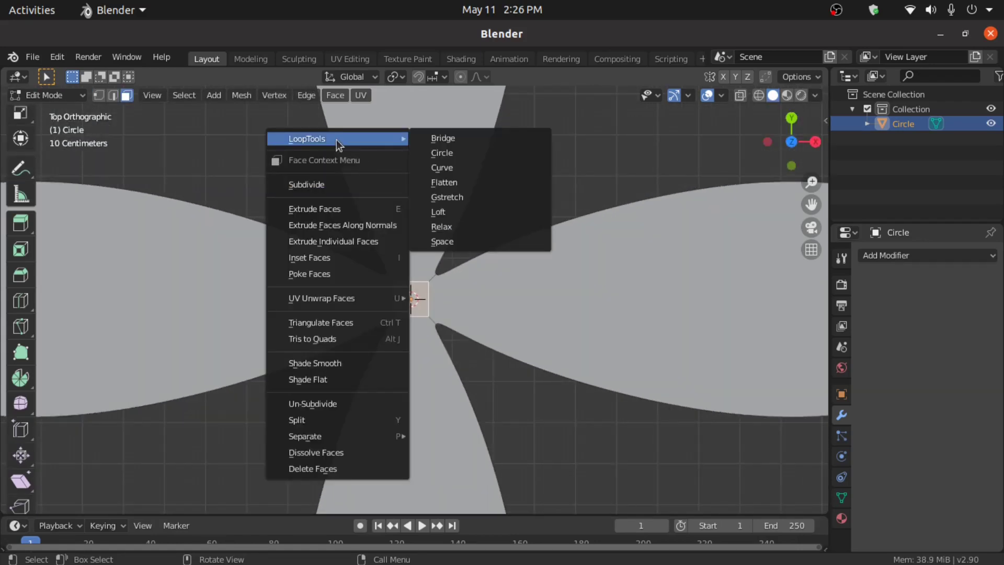
pyautogui.click(442, 153)
# Step: Scale the round central face up by about 1.296, keeping it inside the four notches between the petals
pyautogui.scroll(4, 469, 329)
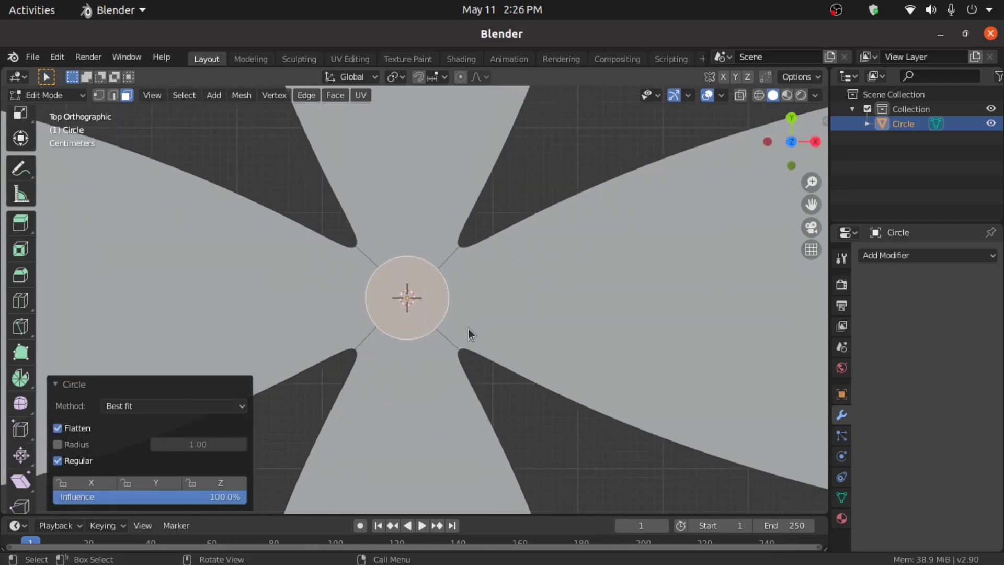
pyautogui.press('s')
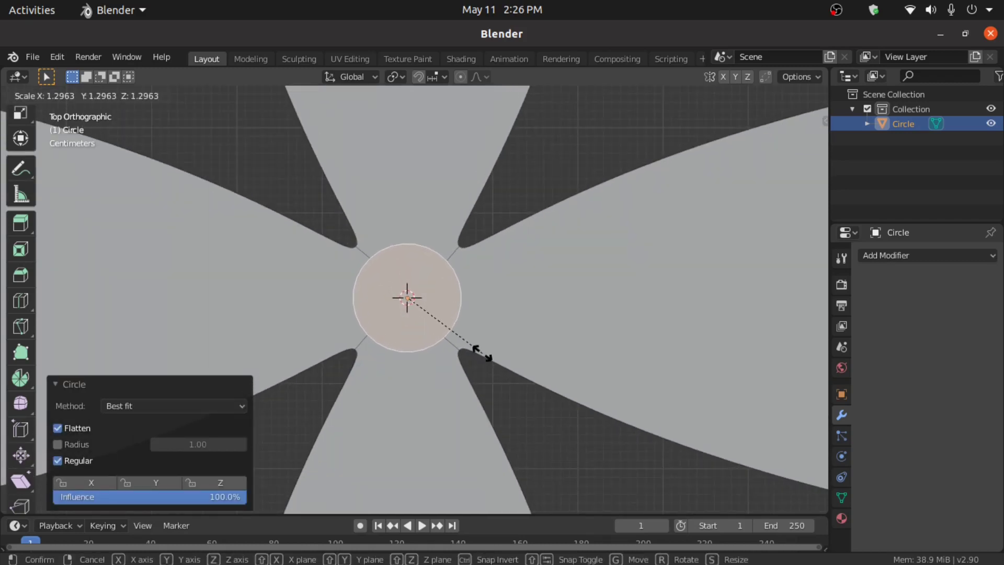
pyautogui.click(482, 353)
pyautogui.scroll(-4, 482, 353)
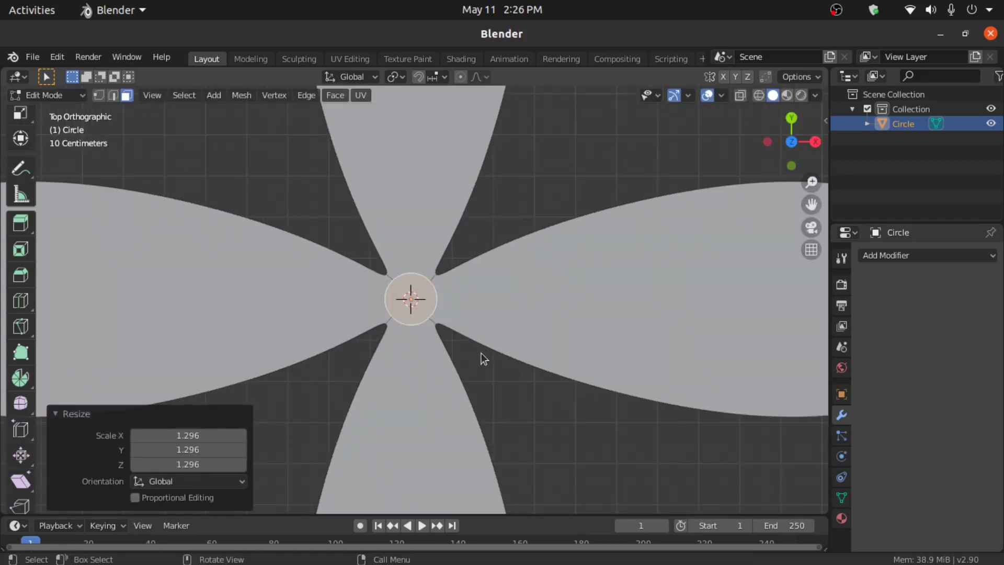
# Step: Turn on proportional editing and move the central face about 0.6 m down along Z with a proportional size of about 1.10
pyautogui.click(461, 77)
pyautogui.moveTo(463, 278); pyautogui.dragTo(533, 337, button='middle')
pyautogui.scroll(-3, 533, 337)
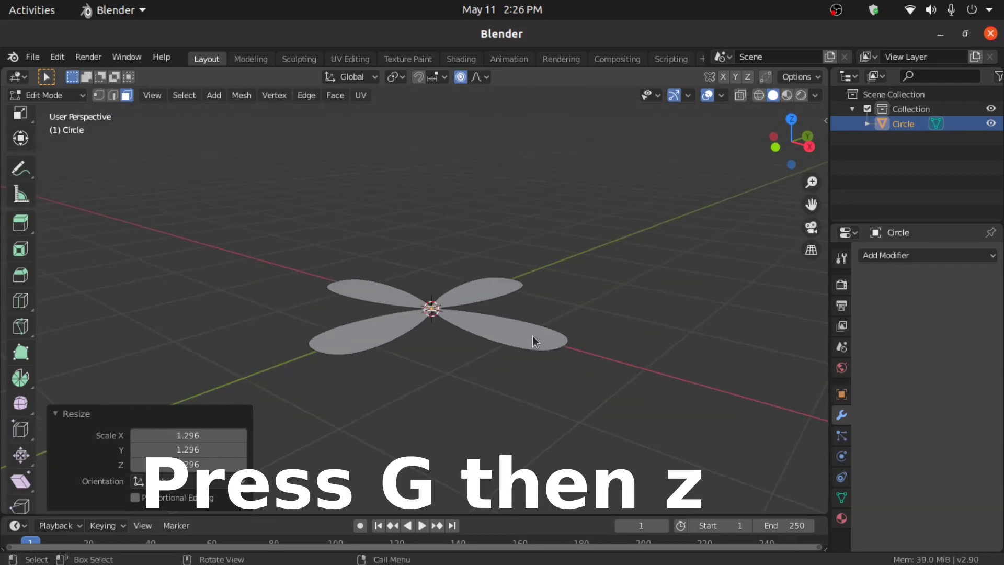
pyautogui.press('g')
pyautogui.press('z')
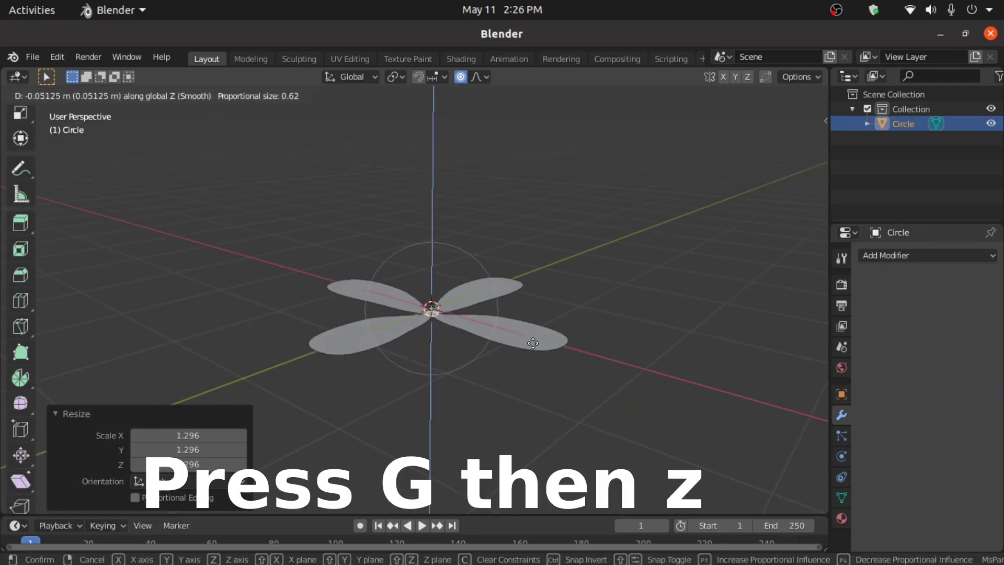
pyautogui.scroll(-5, 529, 382)
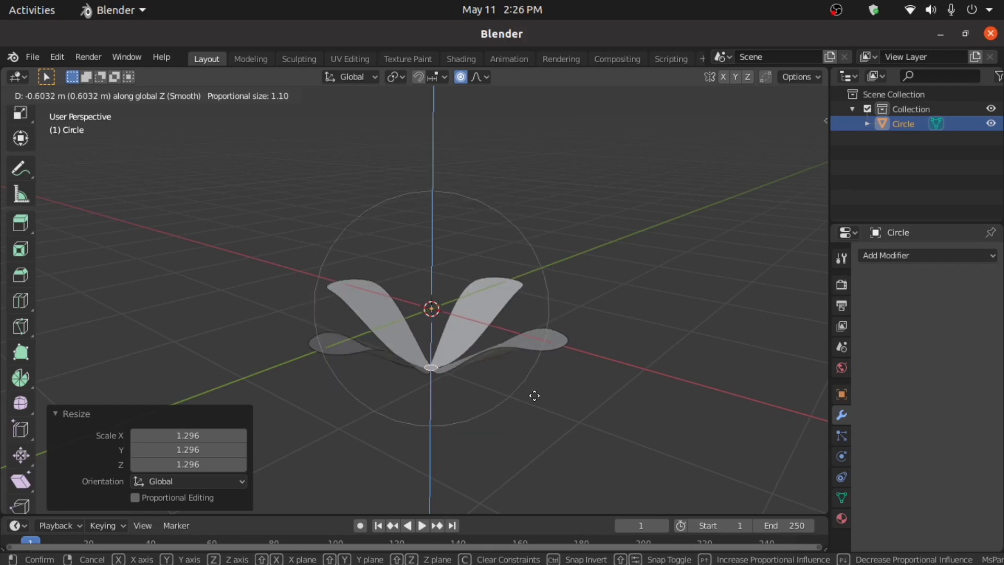
pyautogui.click(534, 395)
# Step: Leave Edit Mode, add a Solidify modifier with 0.01 m thickness to the flower, and apply it
pyautogui.moveTo(534, 395); pyautogui.dragTo(473, 172, button='middle')
pyautogui.scroll(3, 504, 337)
pyautogui.press('Tab')
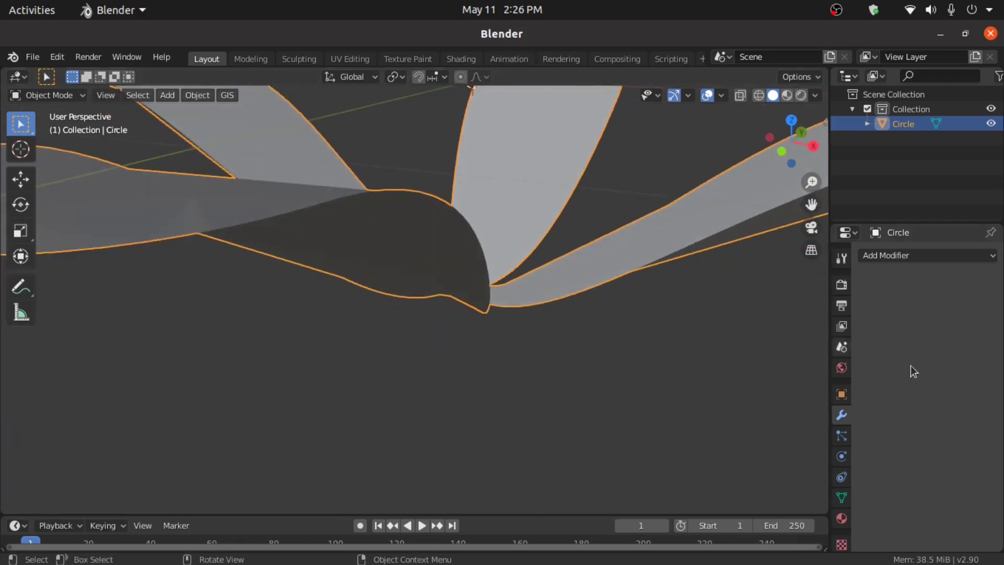
pyautogui.click(883, 256)
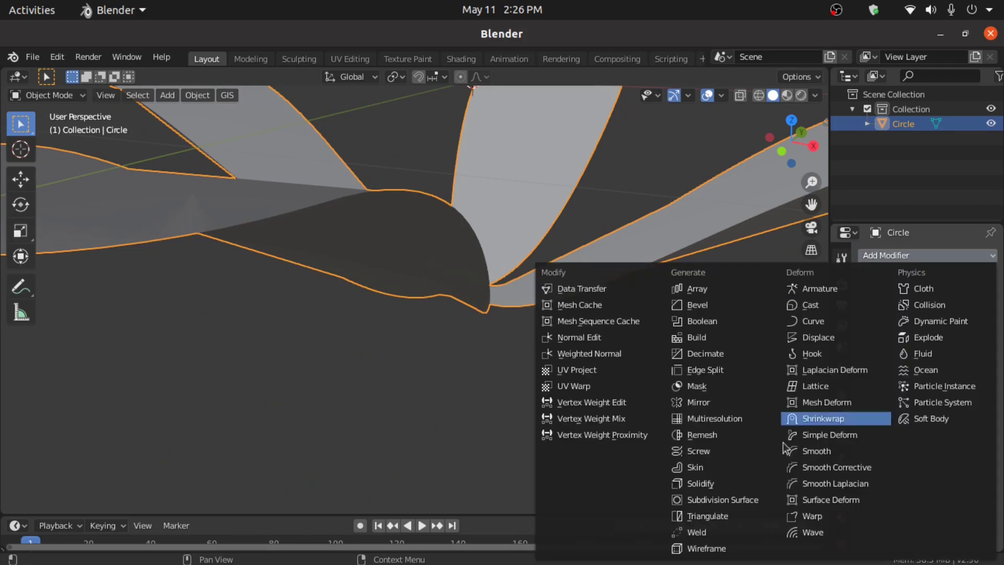
pyautogui.click(723, 482)
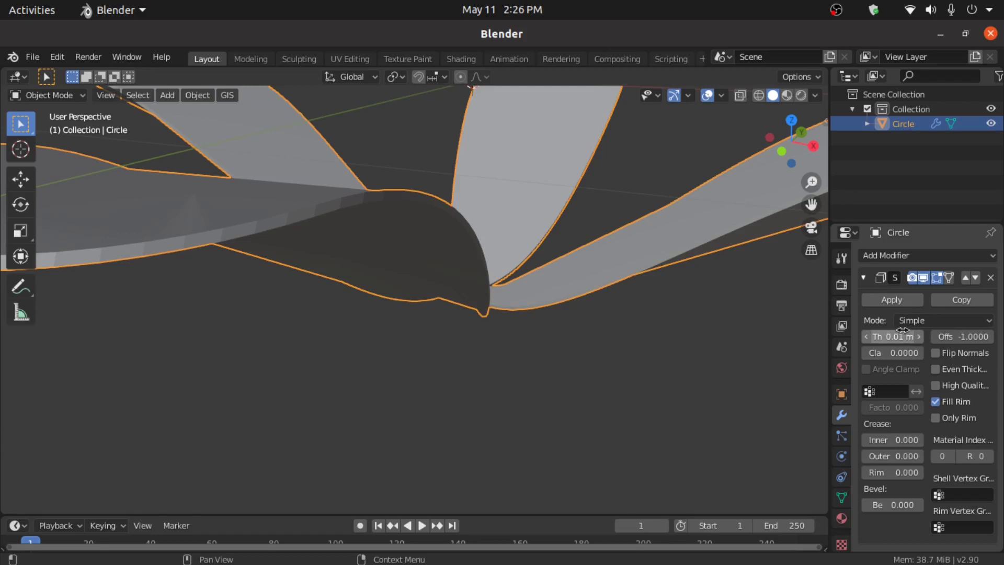
pyautogui.click(892, 300)
# Step: With proportional editing off, select the central face on the flower's underside and extrude it about 0.99 m down along Z as a stem
pyautogui.scroll(-6, 546, 290)
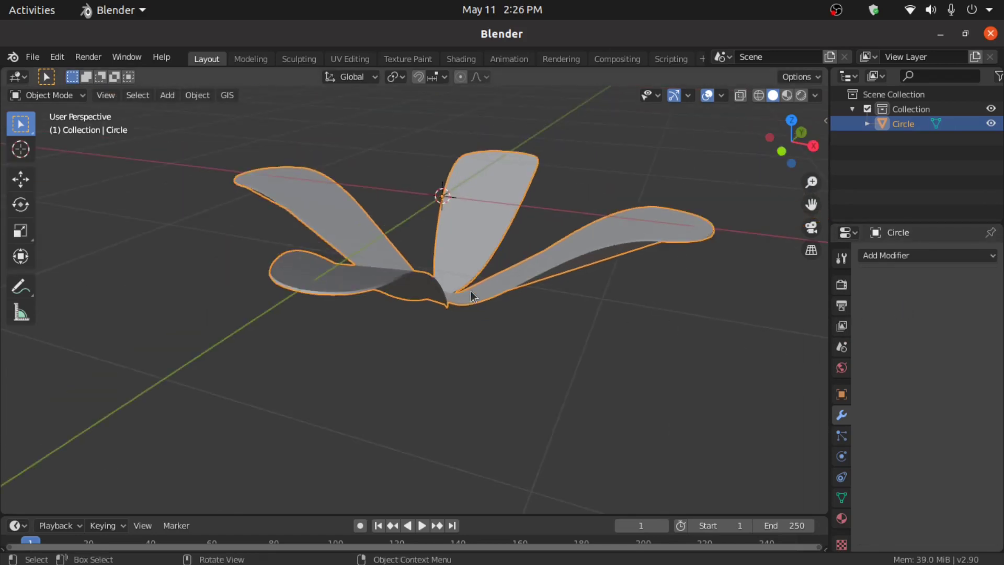
pyautogui.press('Tab')
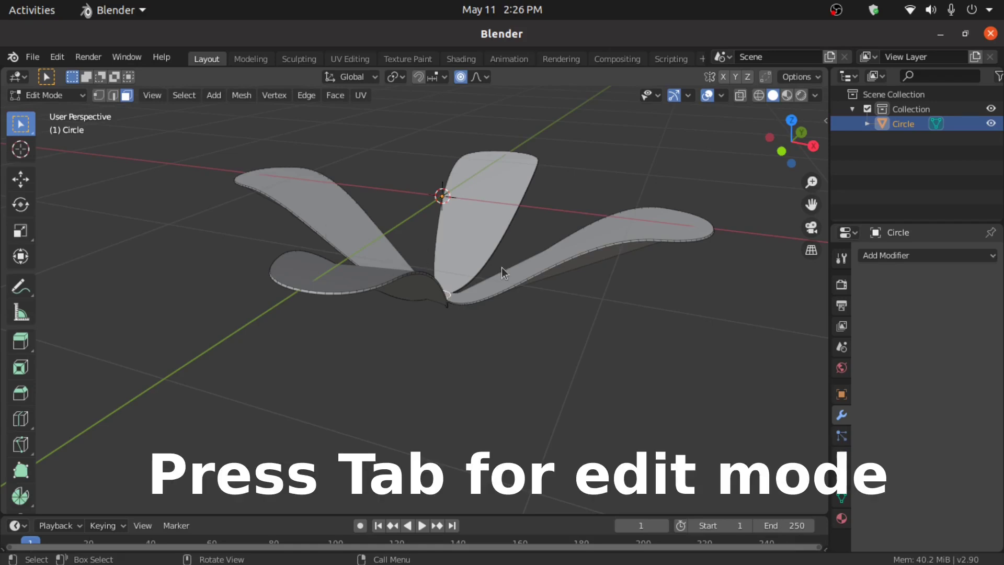
pyautogui.scroll(4, 489, 272)
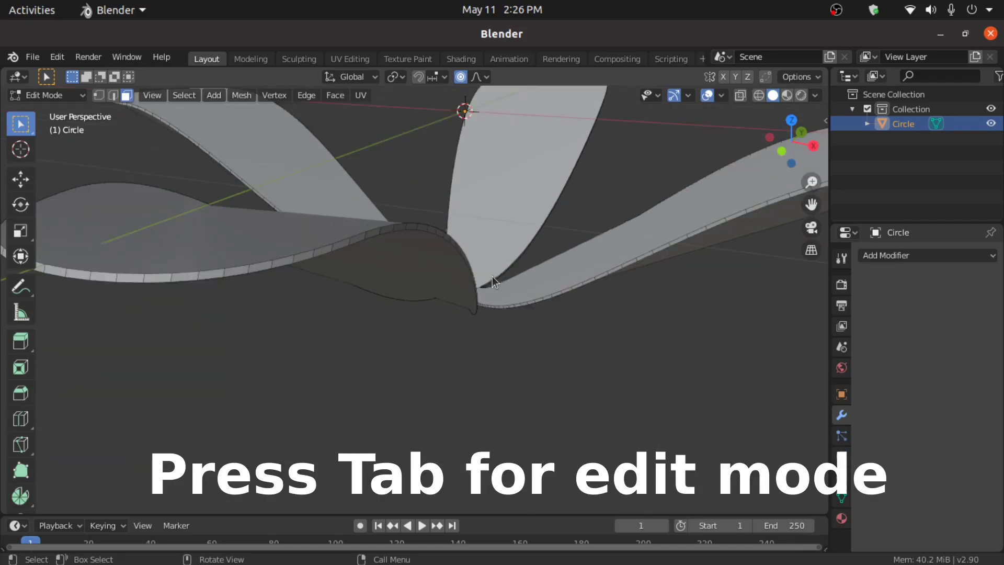
pyautogui.click(461, 76)
pyautogui.moveTo(517, 291); pyautogui.dragTo(466, 372, button='middle')
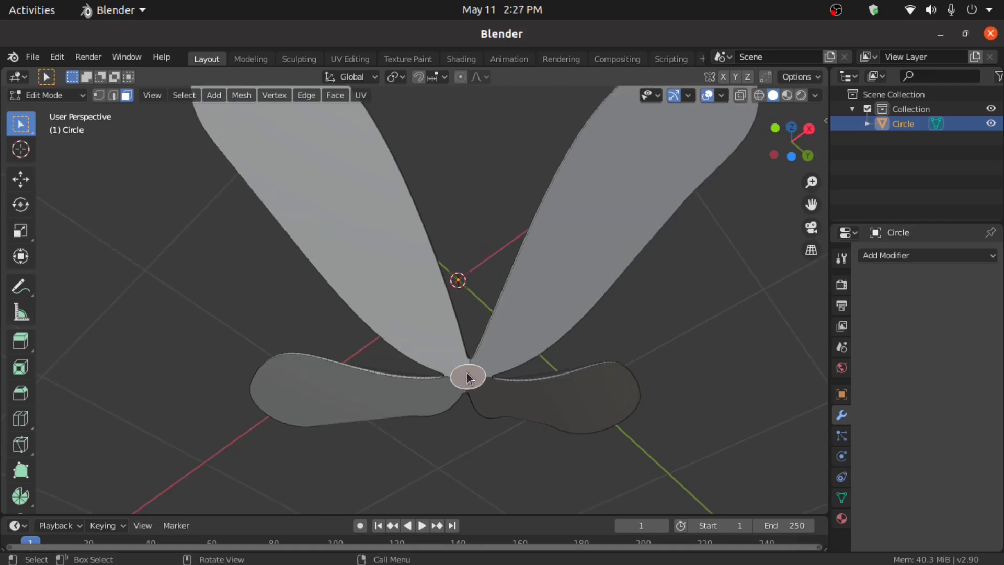
pyautogui.scroll(-3, 466, 376)
pyautogui.press('KP_1')
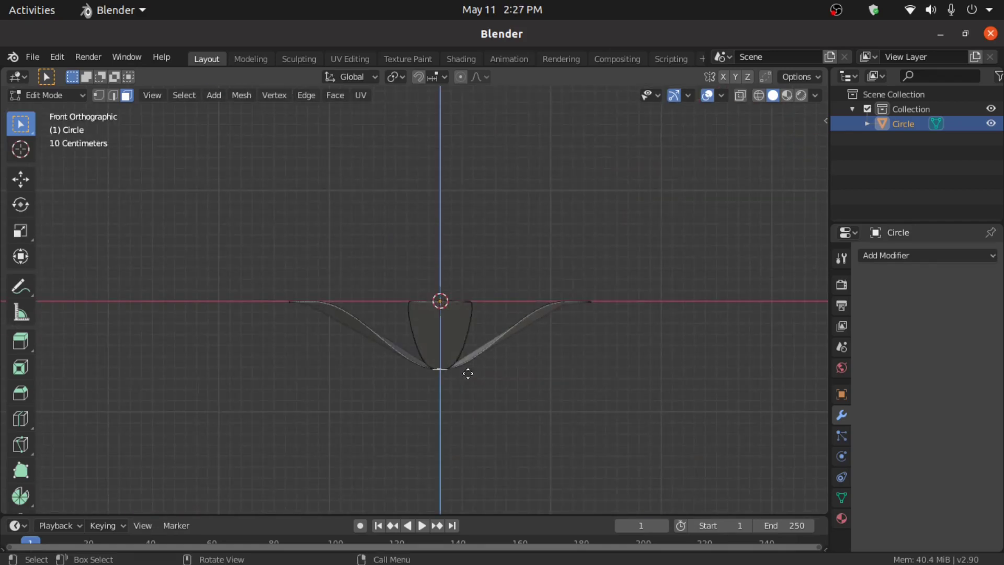
pyautogui.press('e')
pyautogui.press('z')
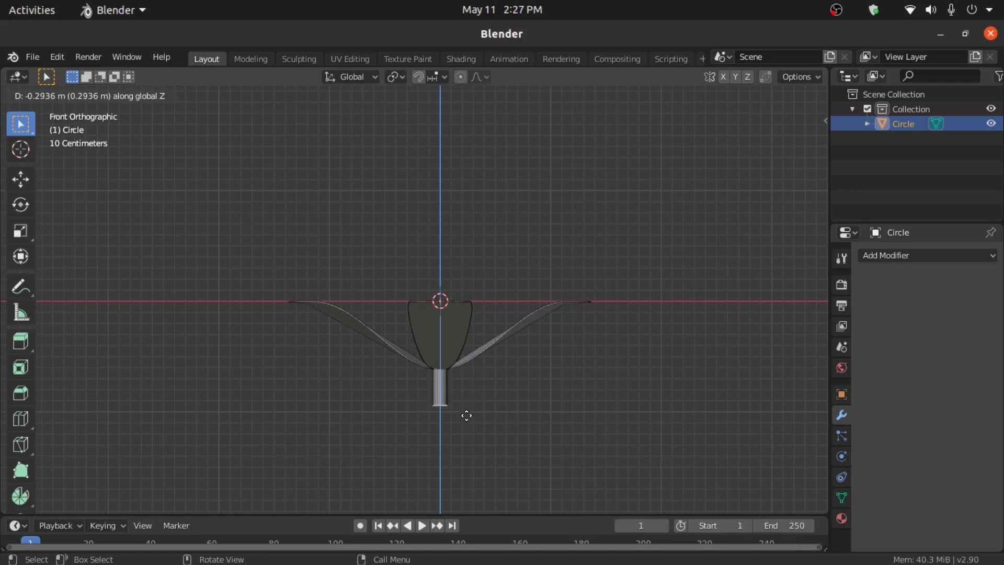
pyautogui.click(460, 477)
# Step: Taper the stem by scaling its lower end face to about 0.564
pyautogui.moveTo(460, 476); pyautogui.dragTo(497, 429, button='middle')
pyautogui.press('s')
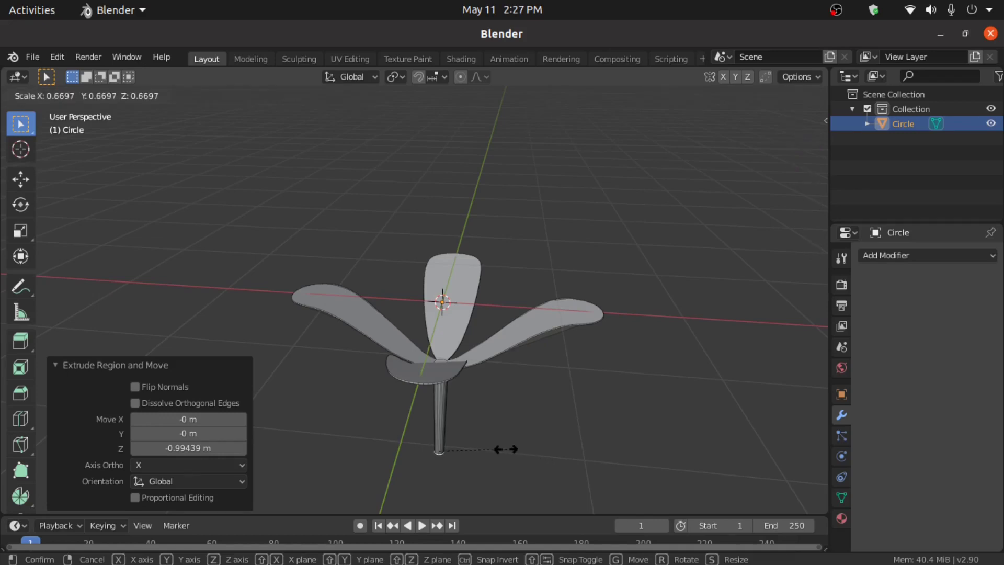
pyautogui.click(495, 445)
pyautogui.moveTo(444, 420); pyautogui.dragTo(440, 430, button='middle')
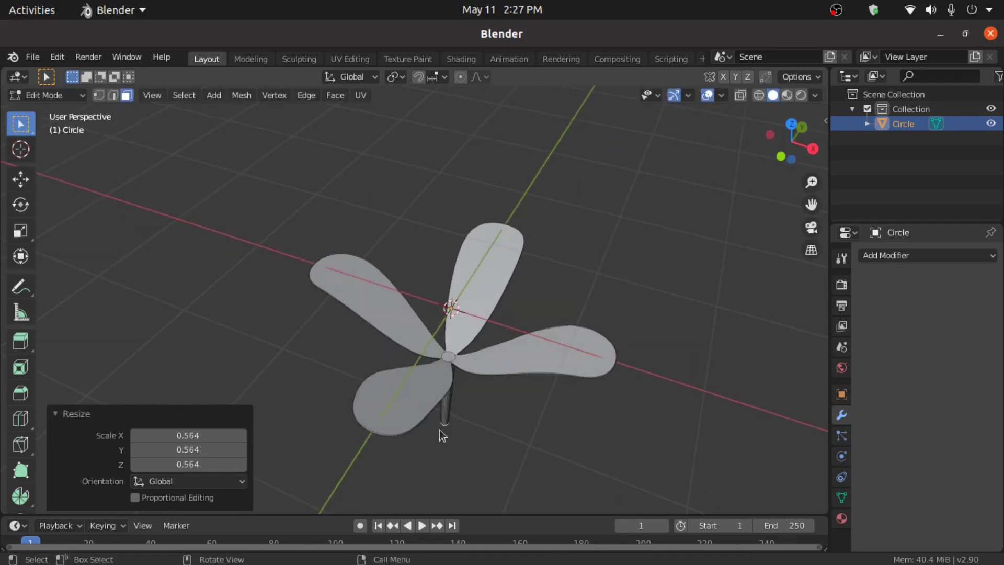
# Step: Add about 17 evenly spaced horizontal loop cuts along the stem without sliding them, and clear the selection
pyautogui.press('Tab')
pyautogui.press('KP_1')
pyautogui.press('Tab')
pyautogui.scroll(5, 465, 421)
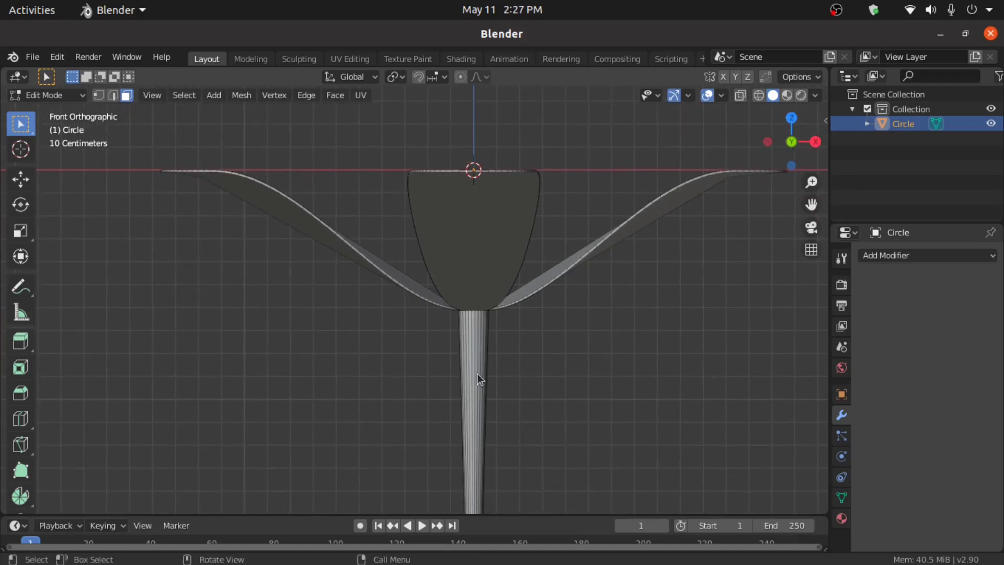
pyautogui.hotkey('ctrl', 'r')
pyautogui.scroll(7, 478, 376)
pyautogui.scroll(9, 478, 375)
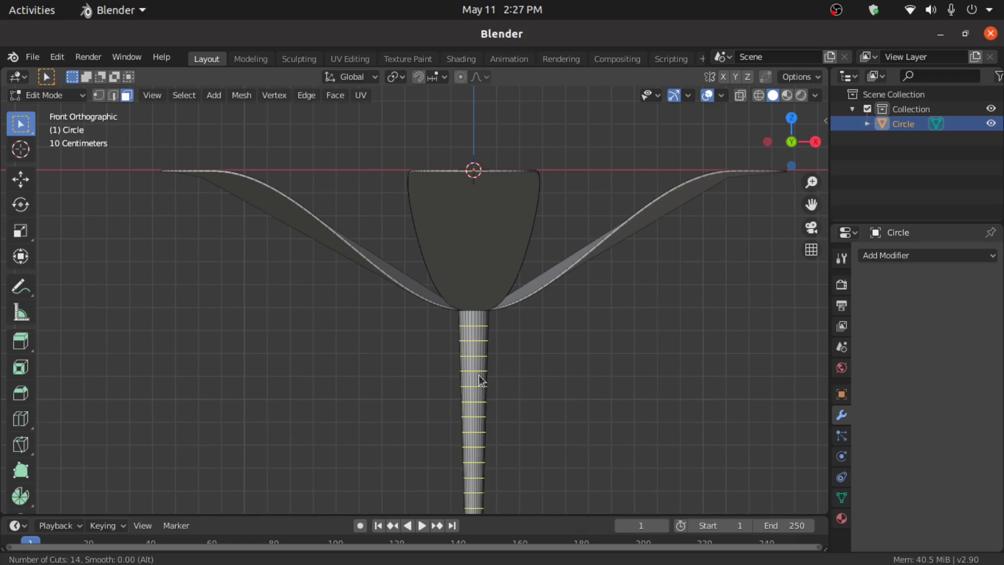
pyautogui.click(479, 375)
pyautogui.rightClick(479, 375)
pyautogui.click(588, 383)
# Step: Display the mesh as a see-through wireframe and select all faces of the stem in face select mode
pyautogui.keyDown('shift'); pyautogui.moveTo(588, 383); pyautogui.dragTo(515, 305, button='middle'); pyautogui.keyUp('shift')
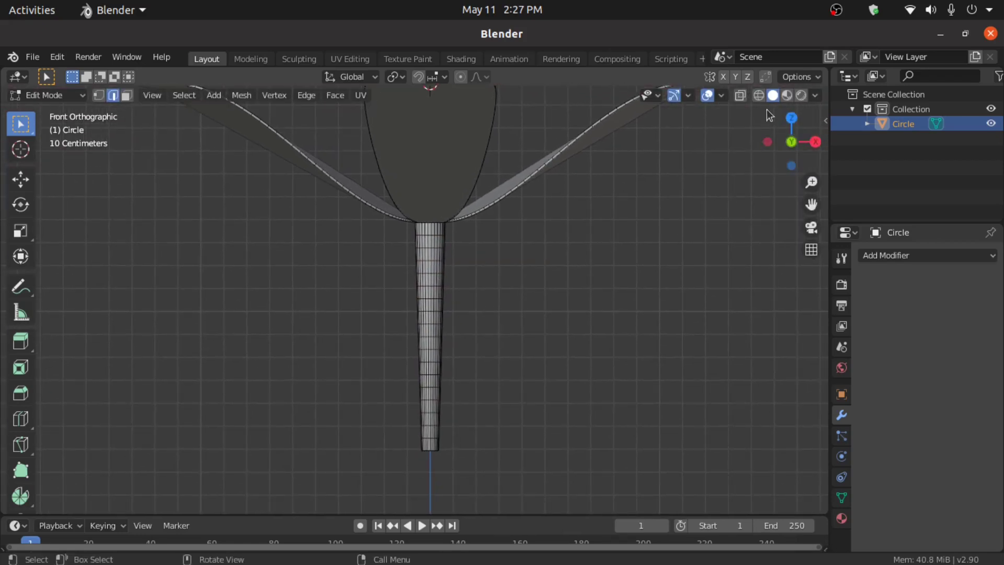
pyautogui.click(741, 97)
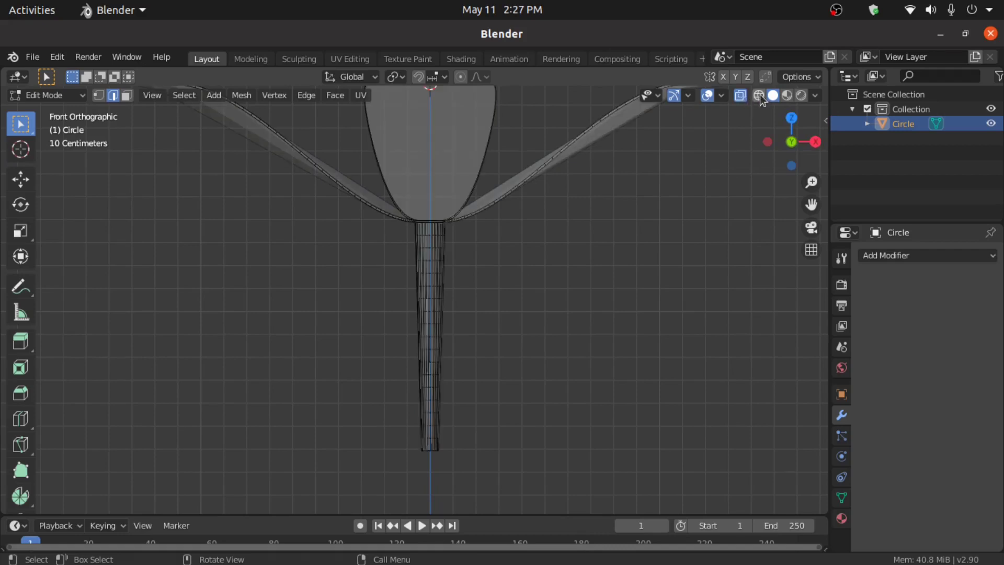
pyautogui.click(760, 95)
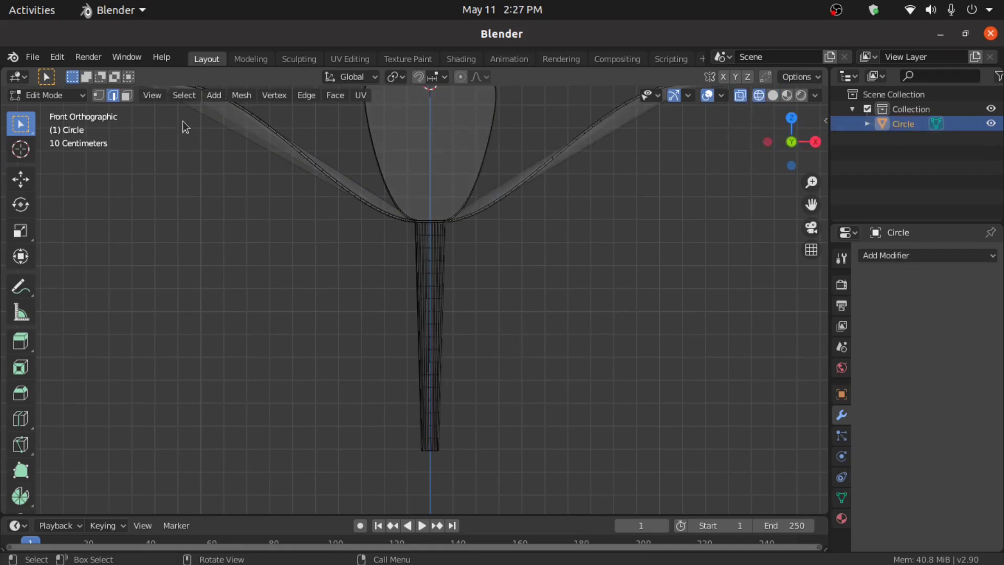
pyautogui.click(127, 95)
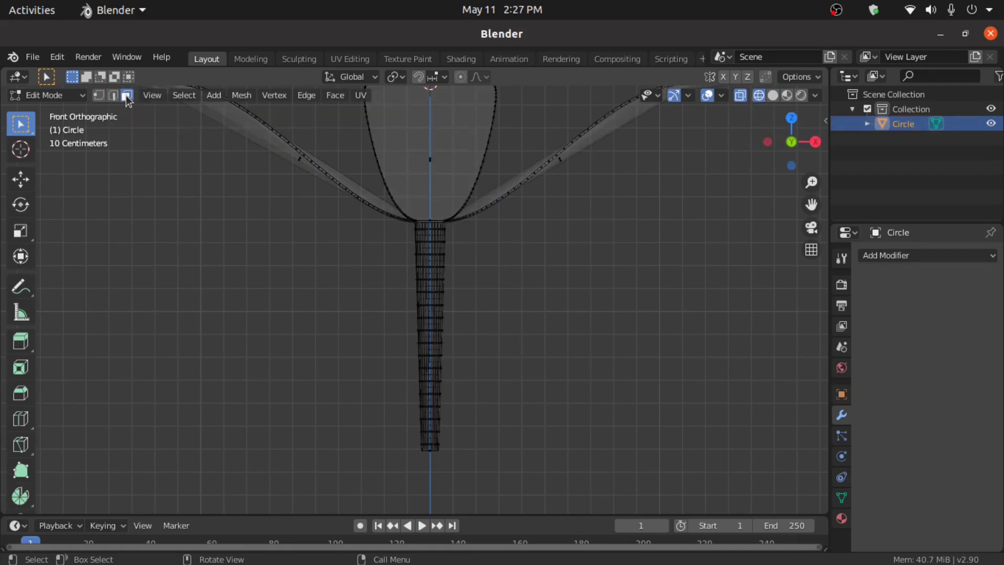
pyautogui.moveTo(540, 492); pyautogui.dragTo(333, 226)
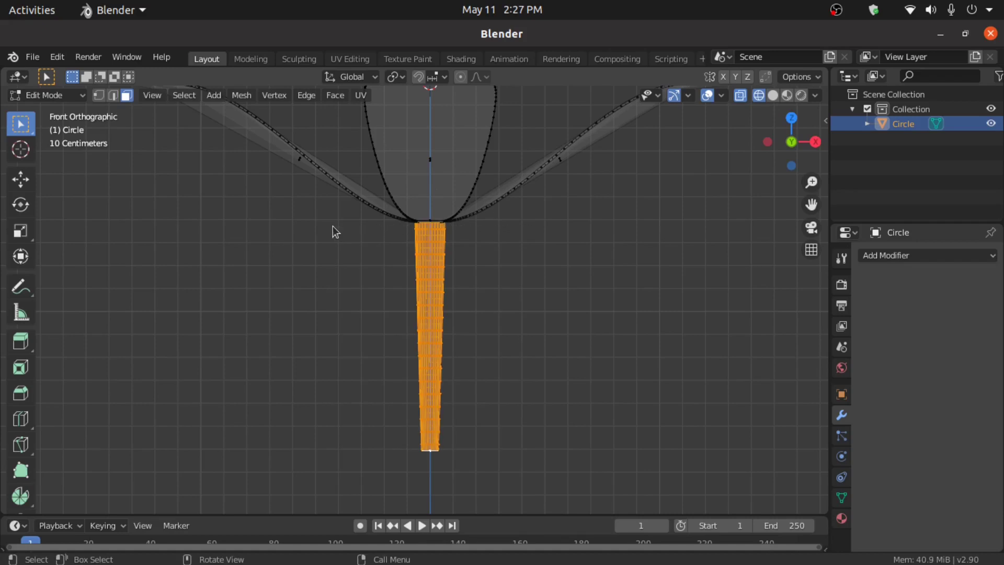
# Step: Add two material slots to the flower and create a new material in each
pyautogui.click(840, 520)
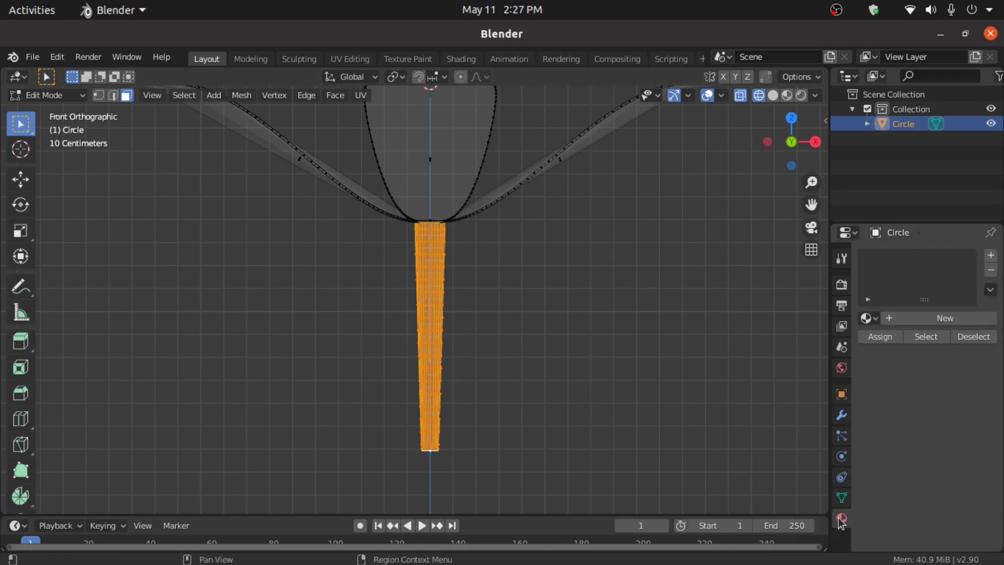
pyautogui.click(991, 256)
pyautogui.click(924, 324)
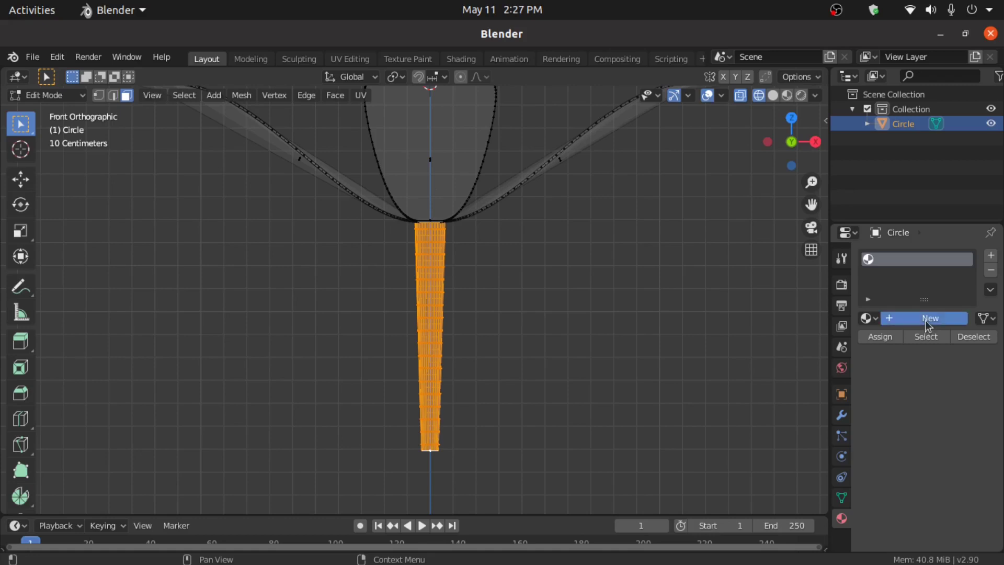
pyautogui.click(990, 259)
pyautogui.click(925, 350)
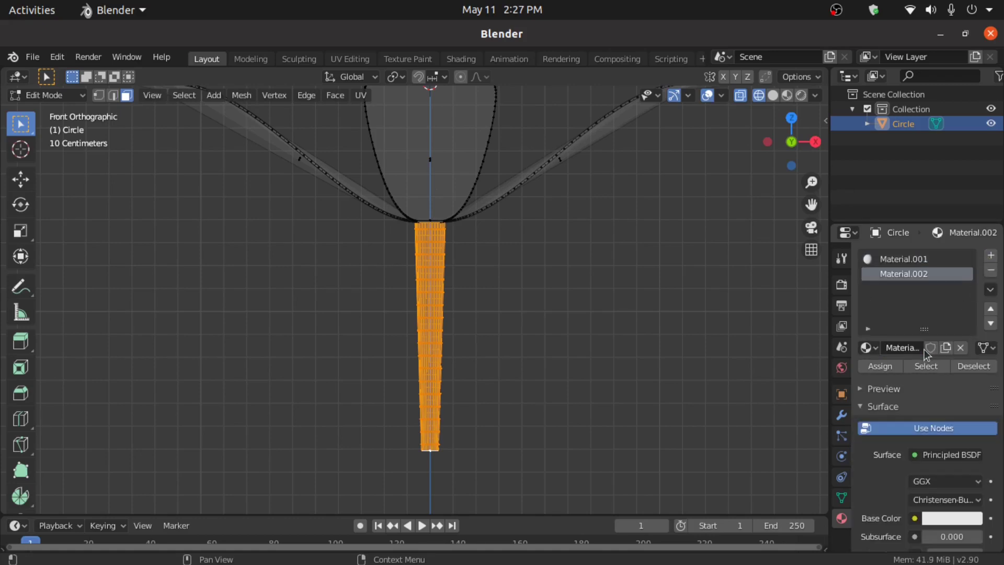
# Step: Set the second material's base color to green (hue 0.350, saturation 1.000), assign it to the stem faces, and display the material preview
pyautogui.click(939, 516)
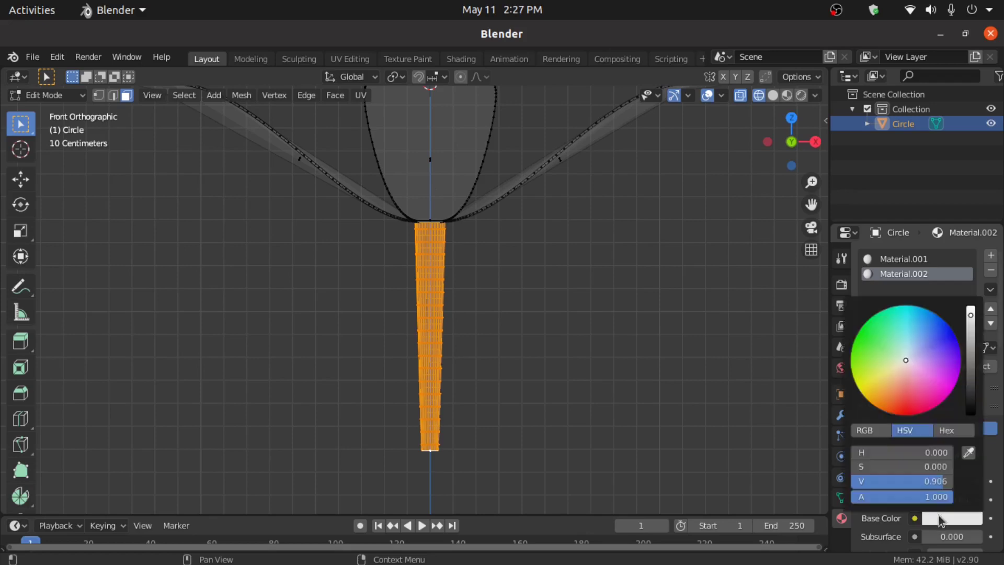
pyautogui.moveTo(871, 346)
pyautogui.mouseDown()
pyautogui.moveTo(875, 329)
pyautogui.moveTo(862, 328)
pyautogui.mouseUp()
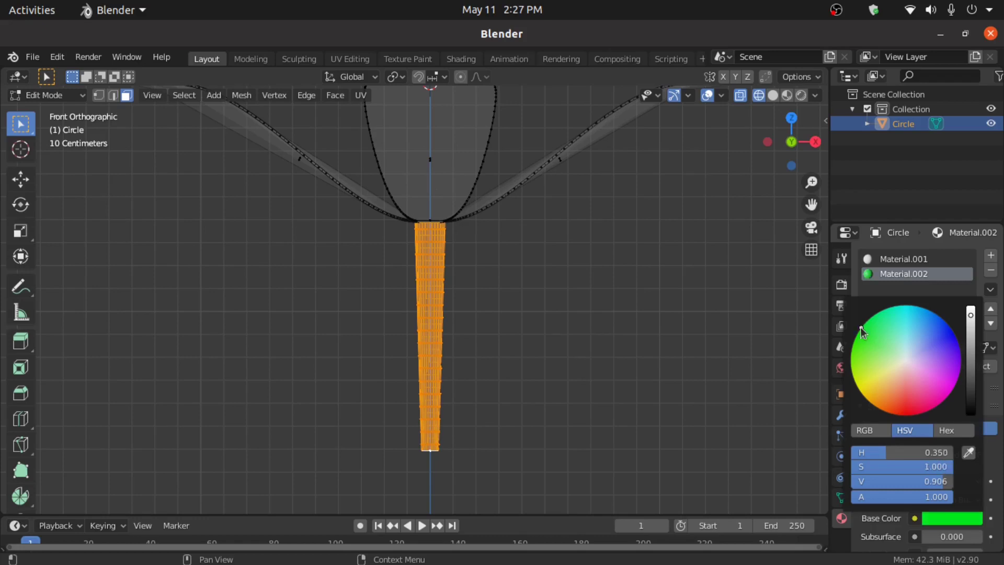
pyautogui.click(879, 366)
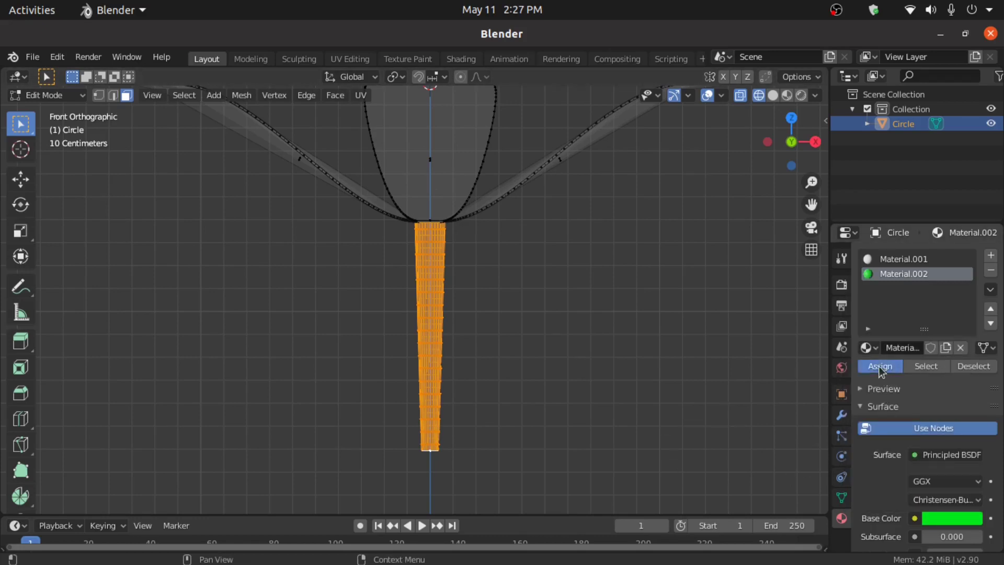
pyautogui.click(787, 95)
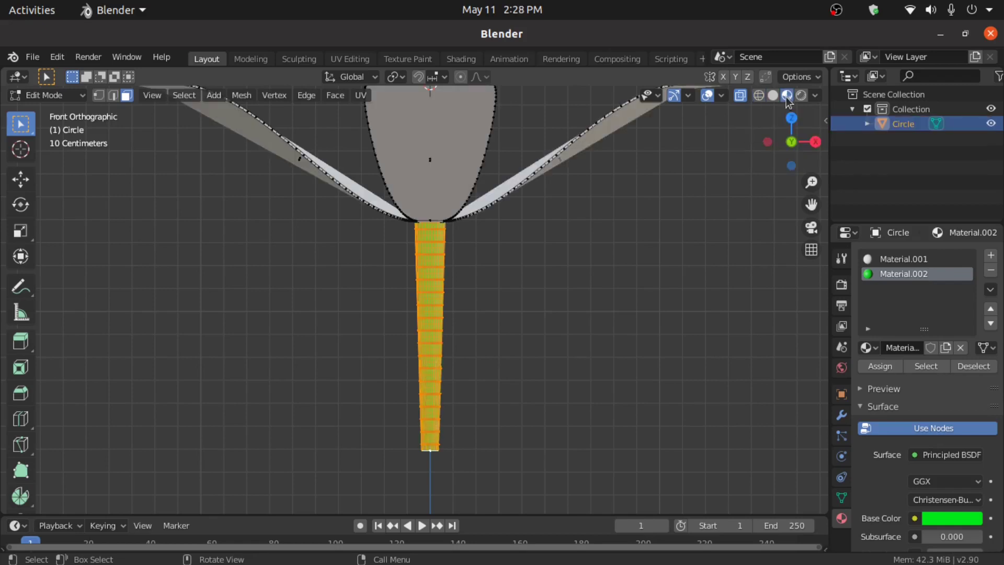
# Step: Turn off the see-through display, return to Object Mode and deselect the flower
pyautogui.click(742, 99)
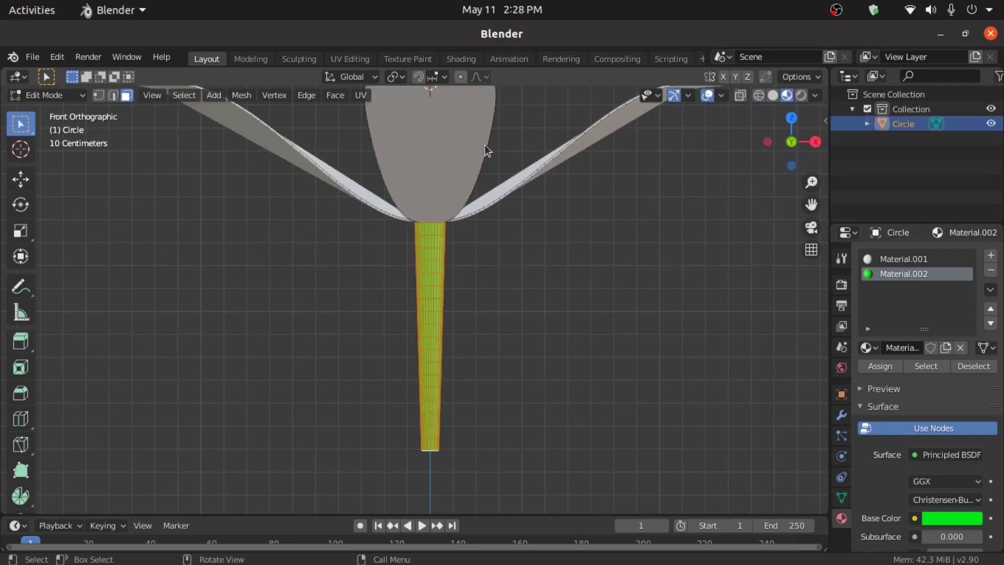
pyautogui.click(63, 96)
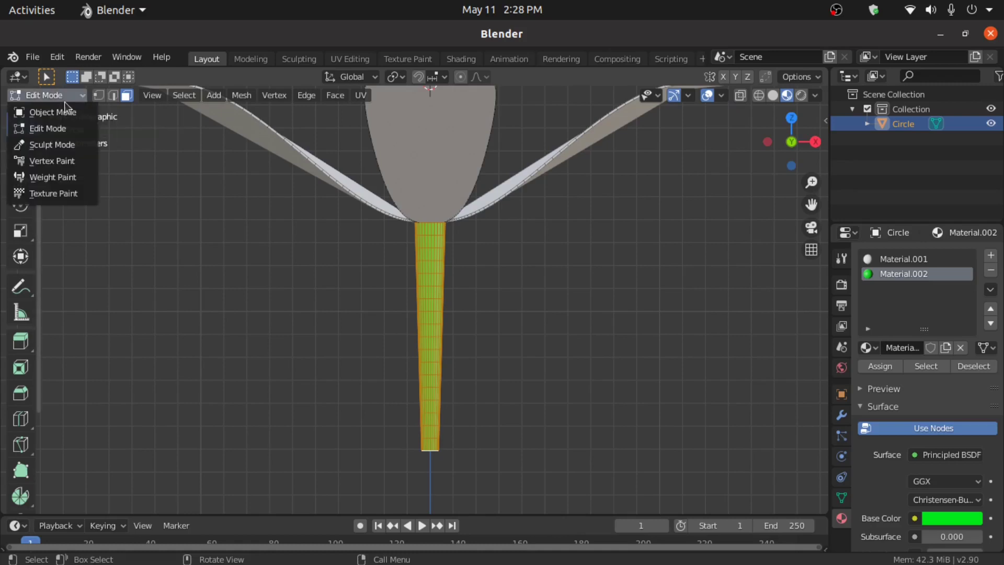
pyautogui.click(64, 111)
pyautogui.click(533, 347)
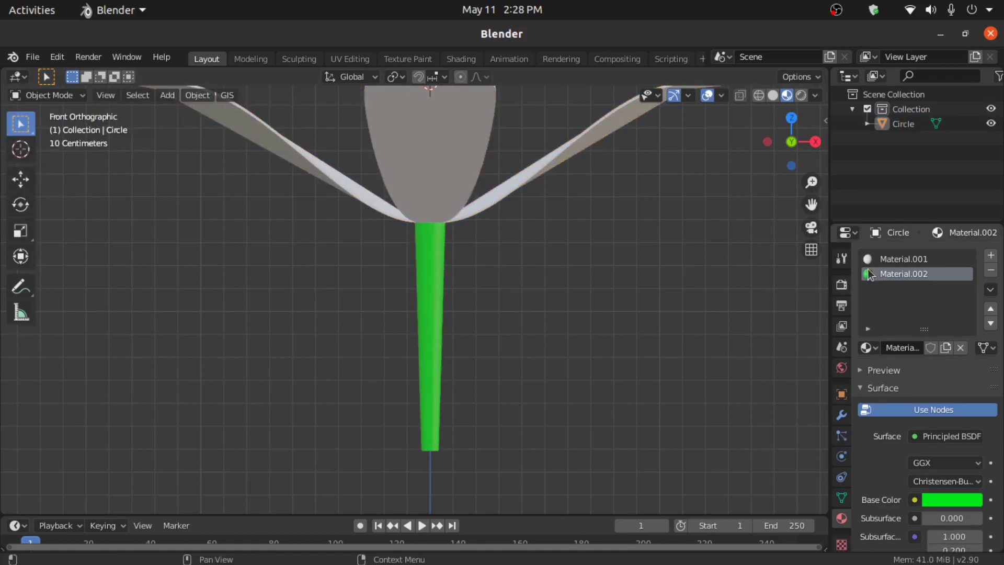
# Step: Set the base color of the first material, used by the petals, to a pinkish red
pyautogui.click(884, 261)
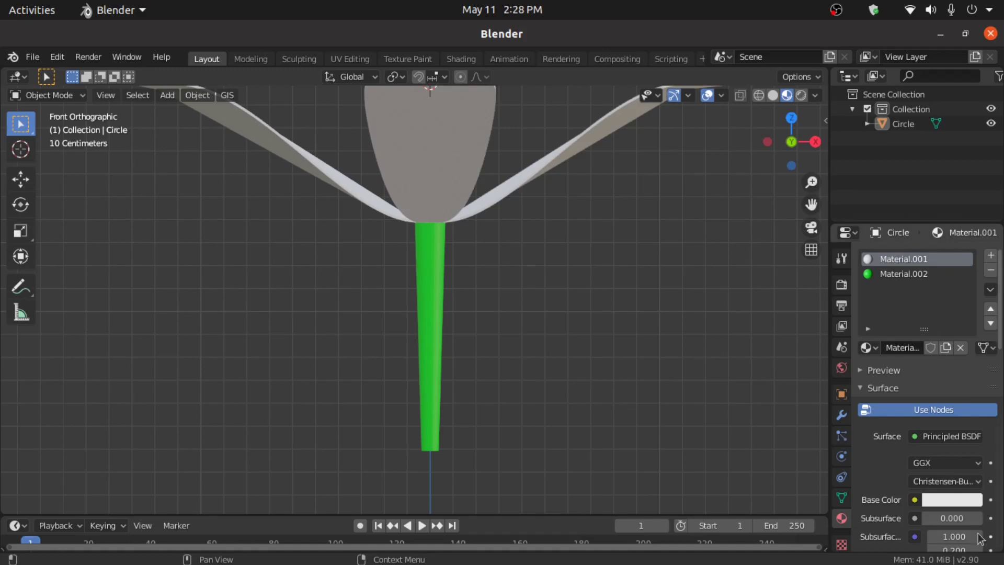
pyautogui.click(961, 504)
pyautogui.click(911, 381)
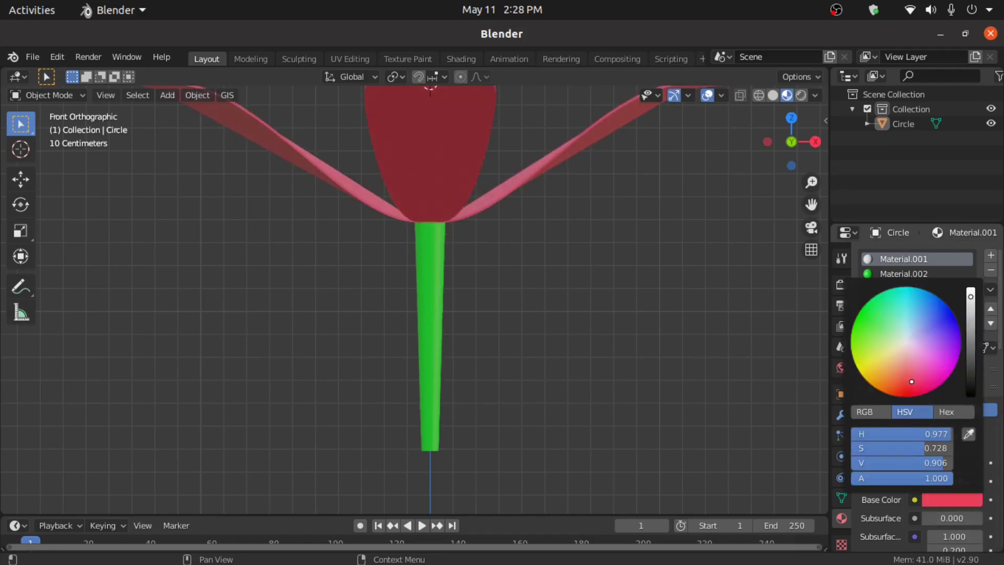
pyautogui.moveTo(539, 337); pyautogui.dragTo(382, 484, button='middle')
pyautogui.scroll(2, 473, 387)
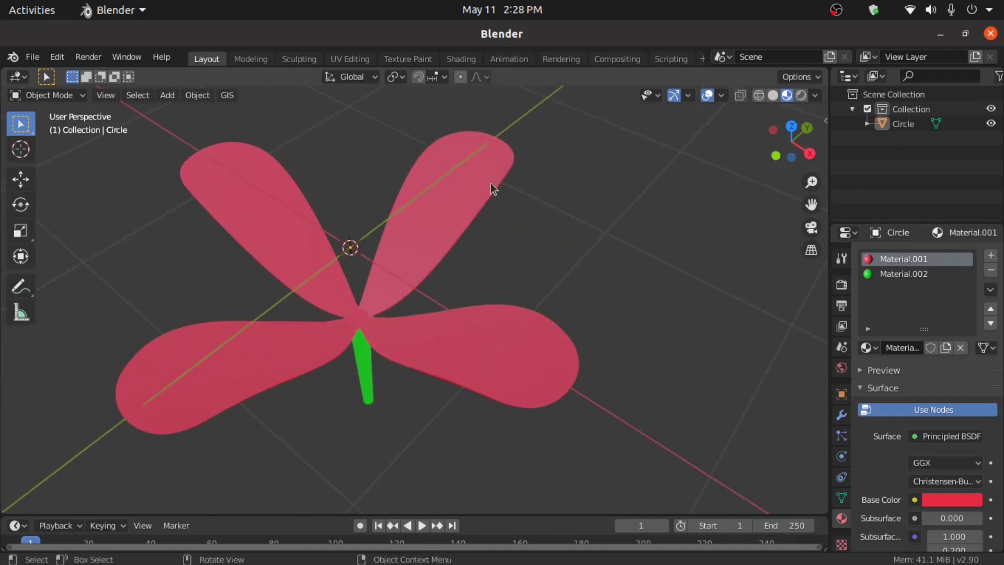
# Step: Switch to the Shading workspace and fade the environment image out of the preview's background
pyautogui.click(462, 57)
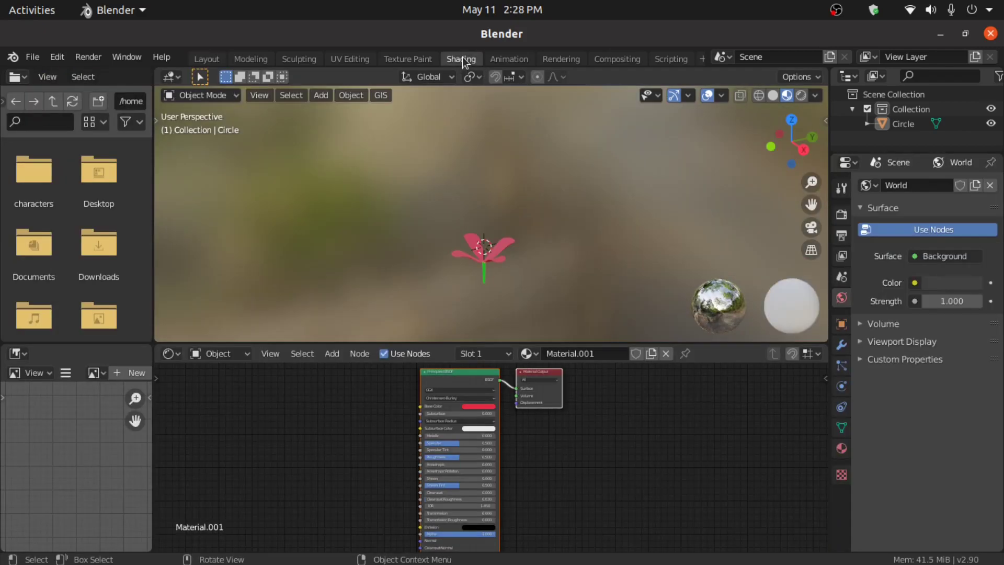
pyautogui.click(815, 96)
pyautogui.moveTo(802, 293); pyautogui.dragTo(733, 293)
# Step: Add a Hue Saturation Value node to the petal material and connect its Color output to the Principled BSDF's Base Color
pyautogui.scroll(2, 543, 451)
pyautogui.moveTo(543, 451)
pyautogui.mouseDown(button='middle')
pyautogui.moveTo(663, 516)
pyautogui.moveTo(580, 476)
pyautogui.moveTo(419, 477)
pyautogui.mouseUp(button='middle')
pyautogui.scroll(1, 580, 476)
pyautogui.scroll(2, 419, 477)
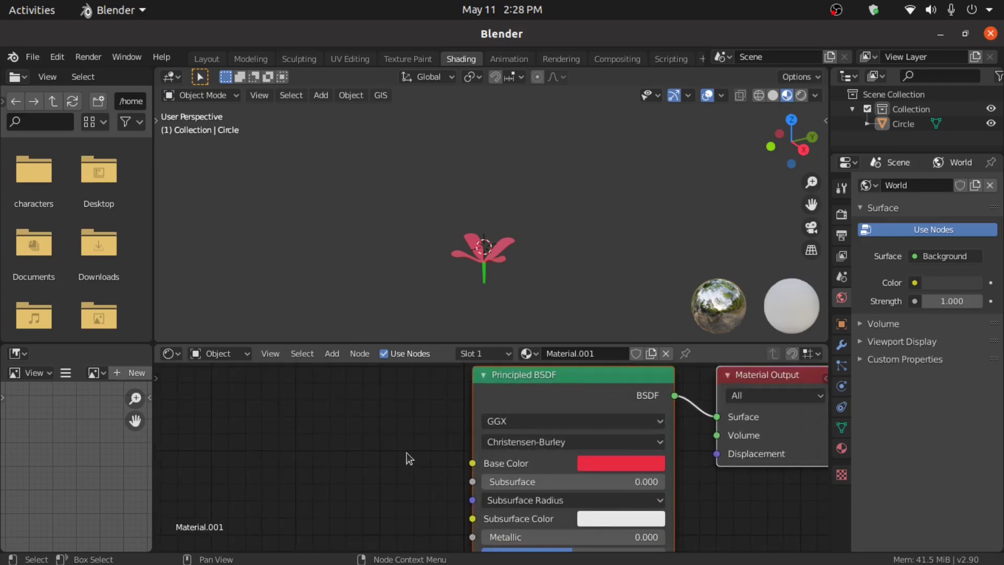
pyautogui.hotkey('shift', 'a')
pyautogui.click(365, 393)
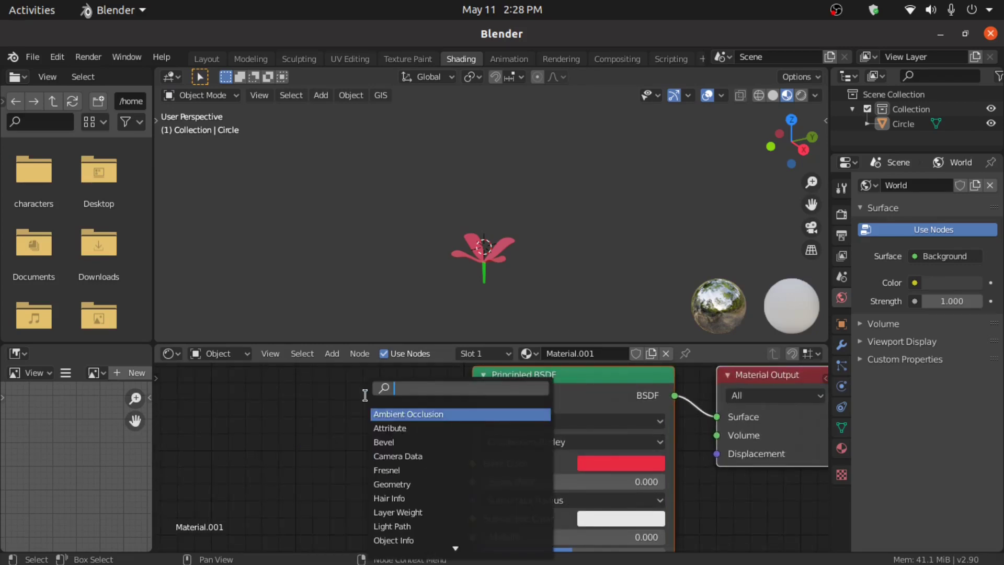
pyautogui.write('hue')
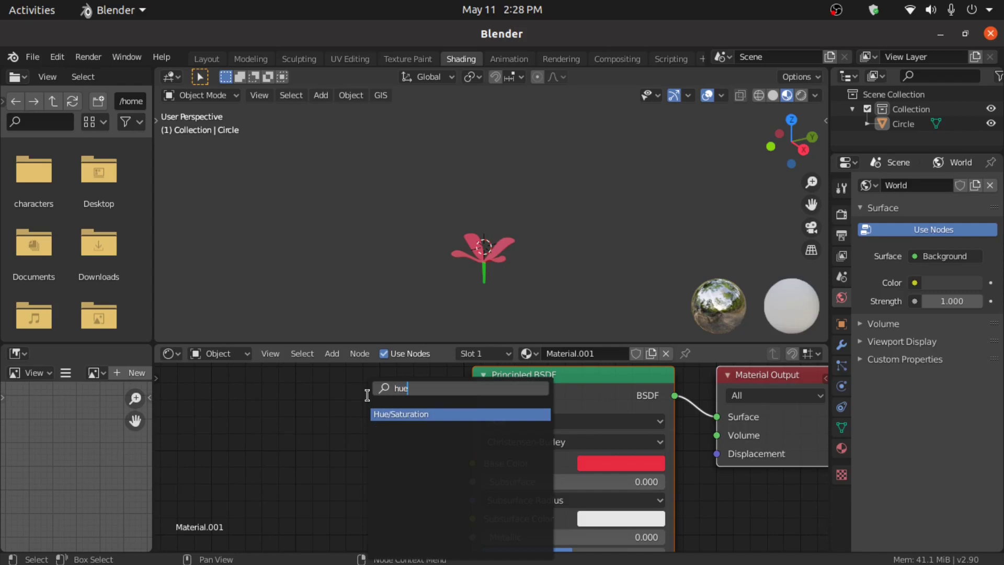
pyautogui.click(425, 414)
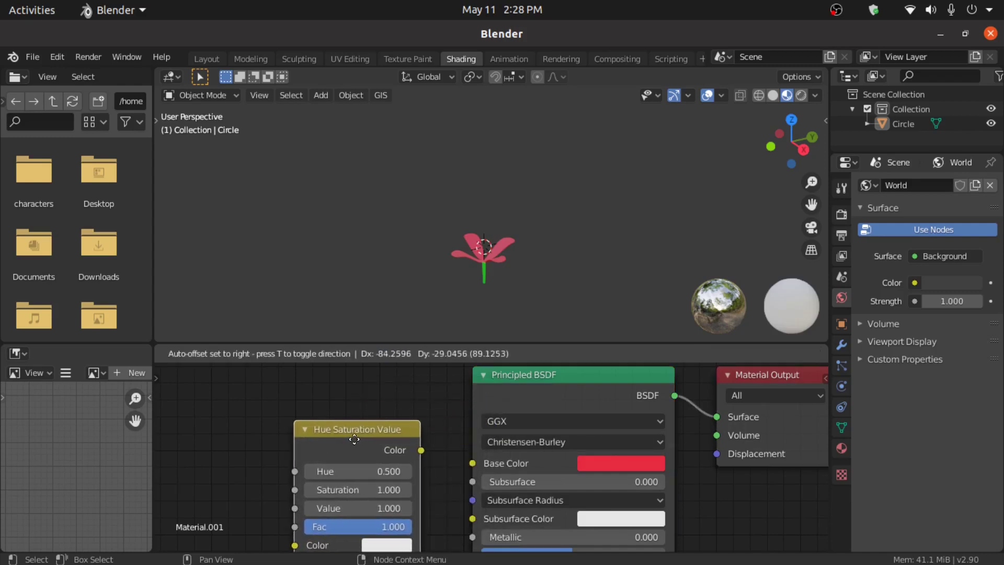
pyautogui.click(384, 456)
pyautogui.moveTo(419, 450); pyautogui.dragTo(472, 463)
# Step: Set the Hue Saturation Value node's color to red (hue 0.987, saturation 0.898, value 0.906)
pyautogui.moveTo(454, 486); pyautogui.dragTo(543, 451, button='middle')
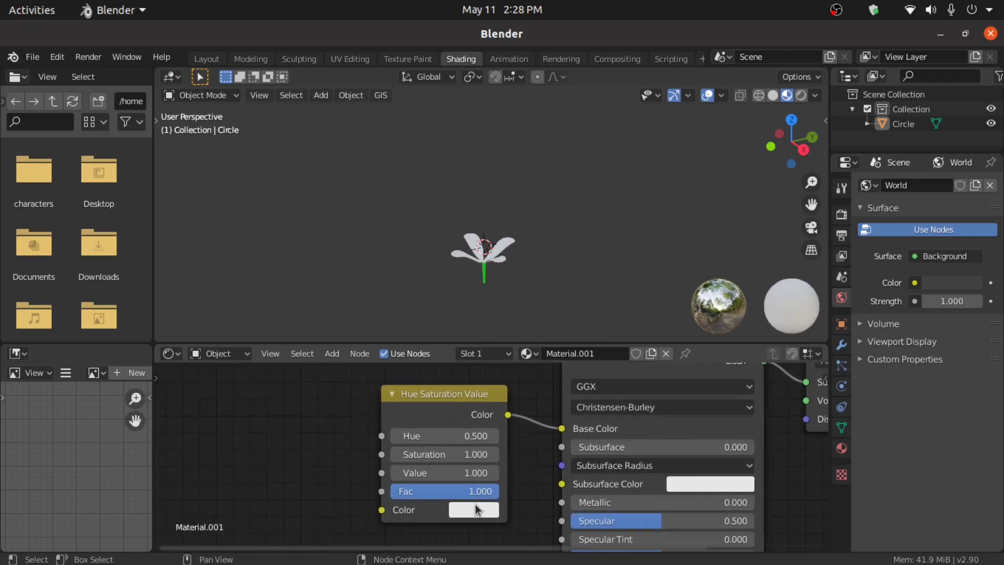
pyautogui.click(477, 510)
pyautogui.moveTo(525, 389); pyautogui.dragTo(523, 385)
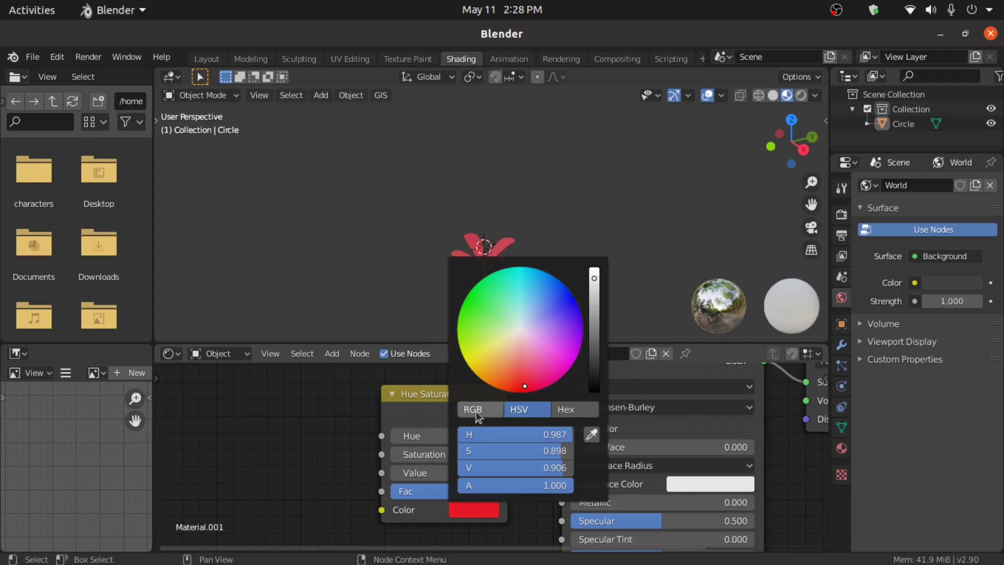
# Step: Add an Object Info node and connect its Random output to the Hue input of the Hue Saturation Value node
pyautogui.moveTo(307, 455); pyautogui.dragTo(378, 450, button='middle')
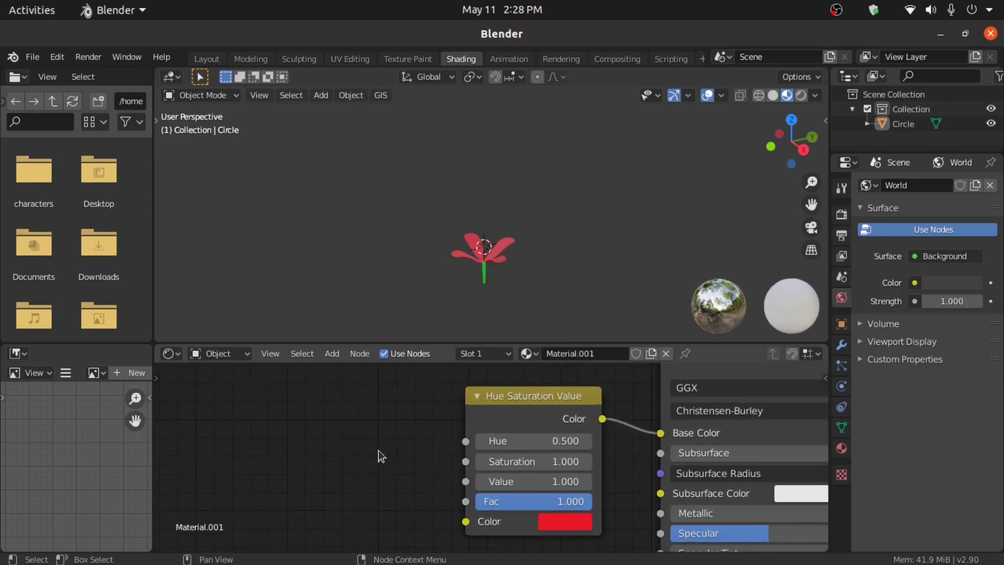
pyautogui.hotkey('shift', 'a')
pyautogui.click(336, 393)
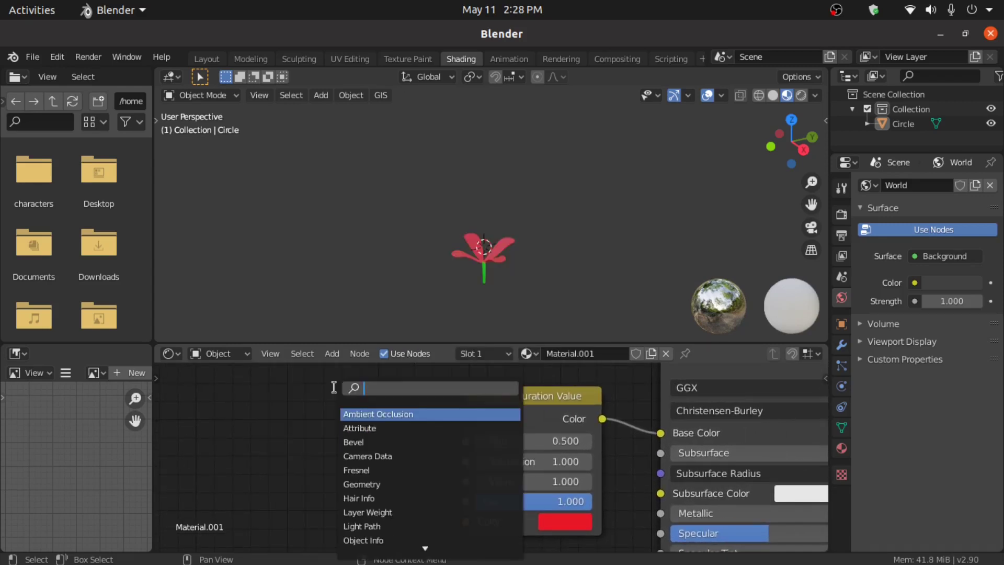
pyautogui.write('ob')
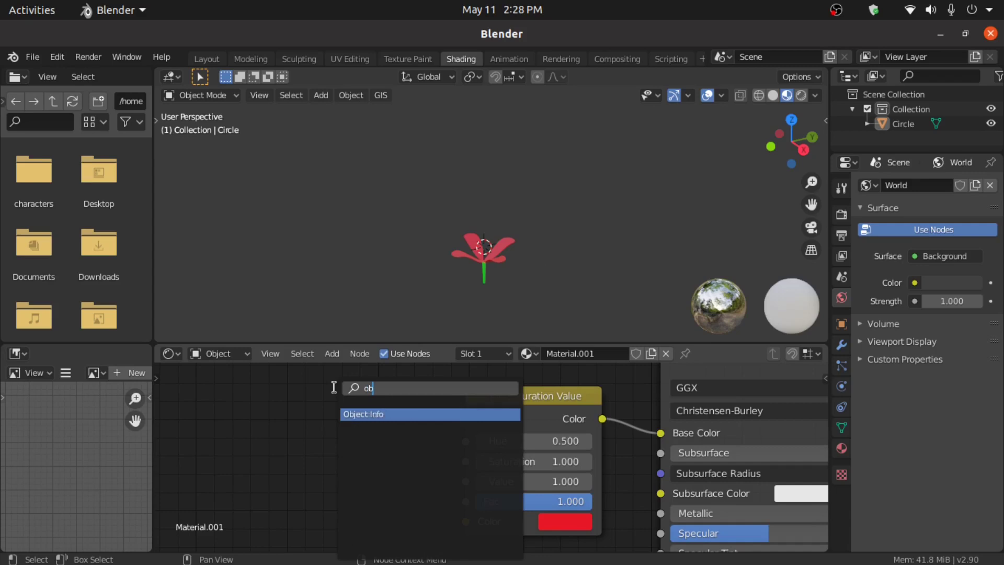
pyautogui.press('Return')
pyautogui.click(236, 418)
pyautogui.moveTo(341, 510); pyautogui.dragTo(382, 501)
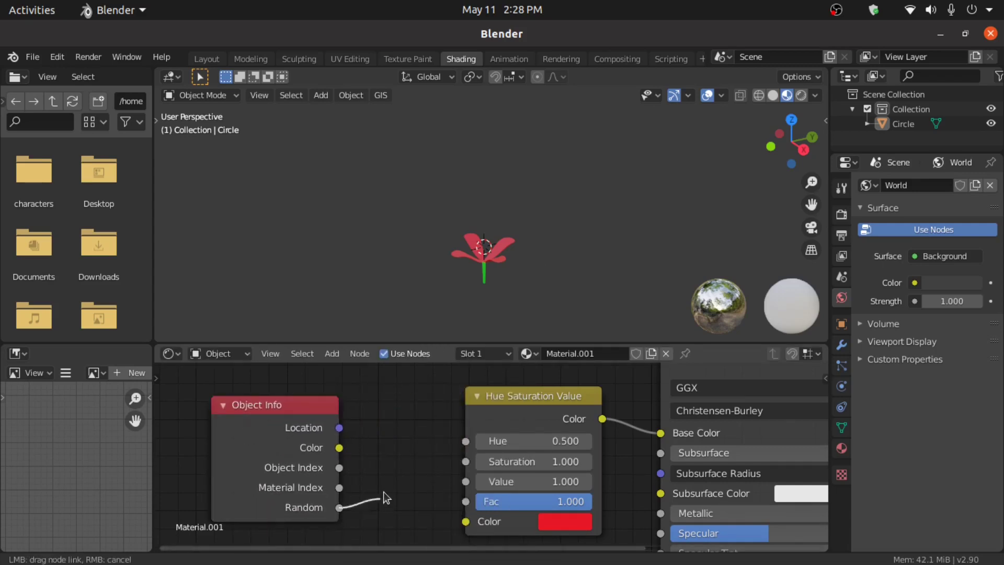
pyautogui.moveTo(454, 446); pyautogui.dragTo(465, 441)
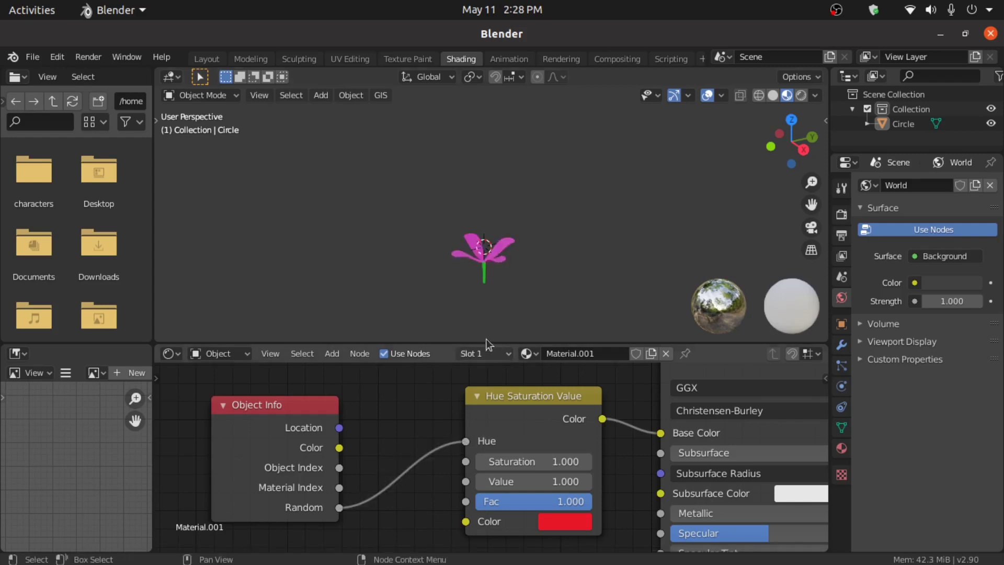
# Step: Duplicate the flower to a spot behind and beside it, and duplicate that copy about 3 m or more further along X
pyautogui.scroll(4, 479, 318)
pyautogui.moveTo(520, 105); pyautogui.dragTo(471, 291, button='middle')
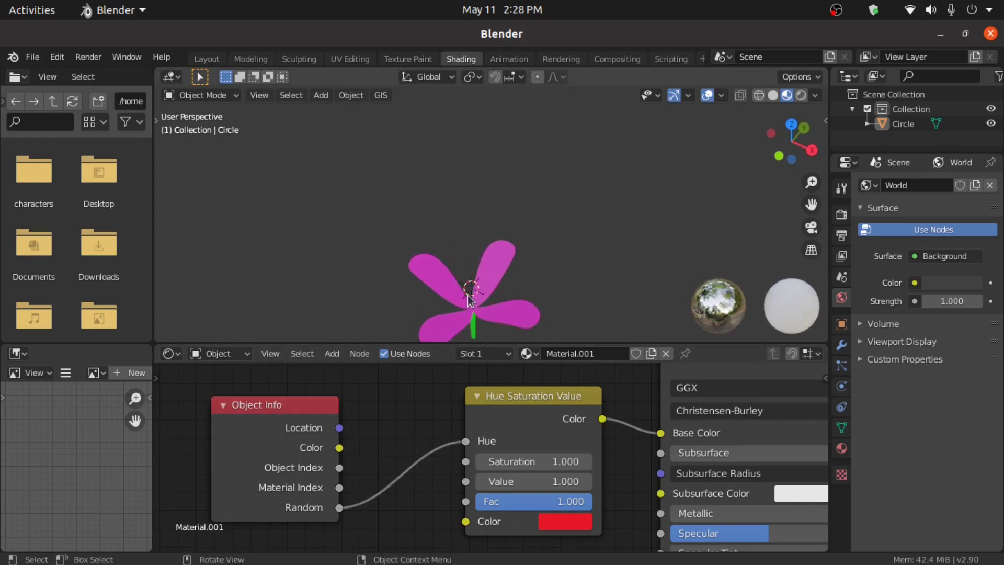
pyautogui.click(470, 291)
pyautogui.scroll(-1, 429, 334)
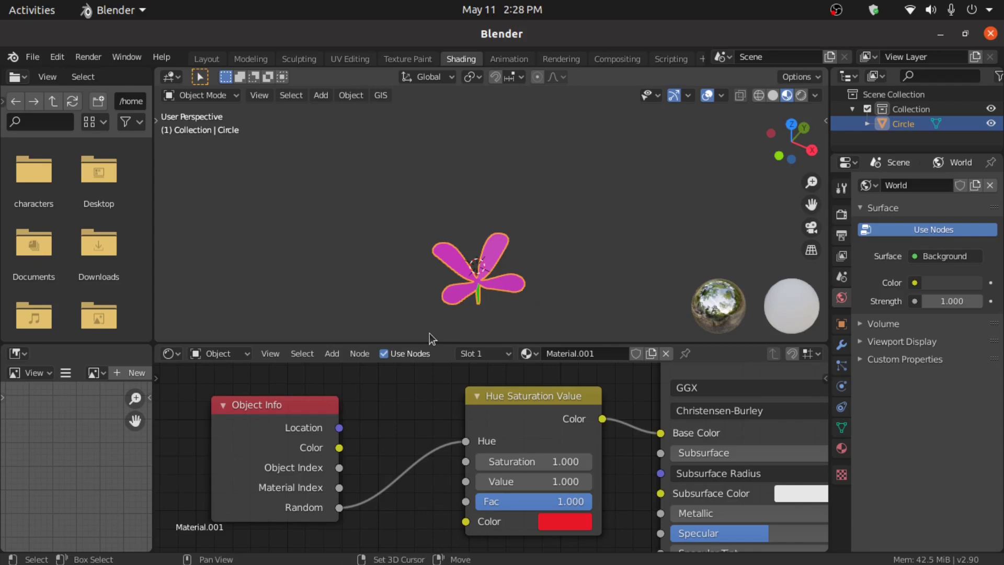
pyautogui.hotkey('shift', 'd')
pyautogui.click(547, 280)
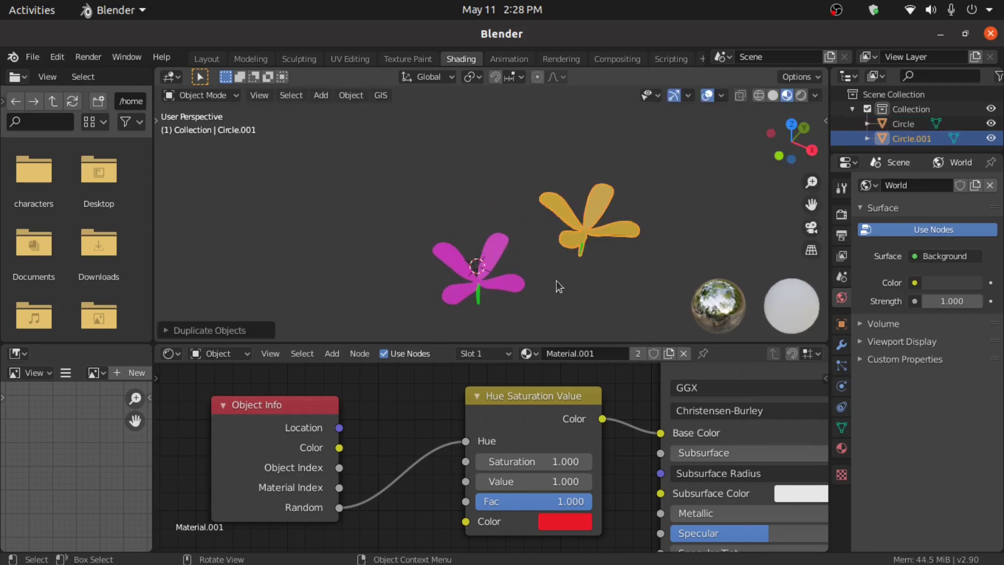
pyautogui.moveTo(547, 280); pyautogui.dragTo(611, 260, button='middle')
pyautogui.hotkey('shift', 'd')
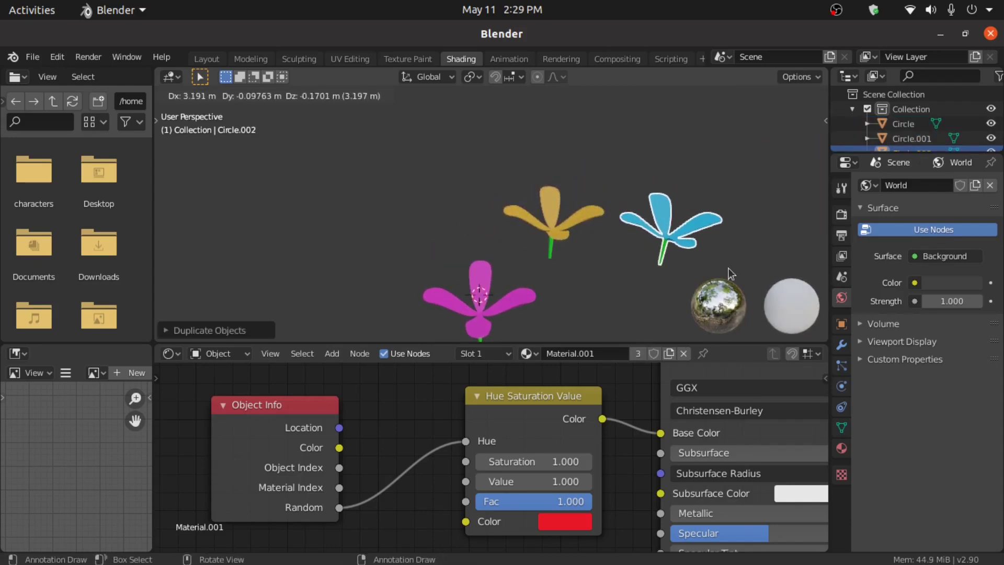
pyautogui.click(730, 268)
# Step: Duplicate the orange flower to the opposite side of the original, and place a duplicate of that copy further toward the front
pyautogui.click(535, 233)
pyautogui.hotkey('shift', 'd')
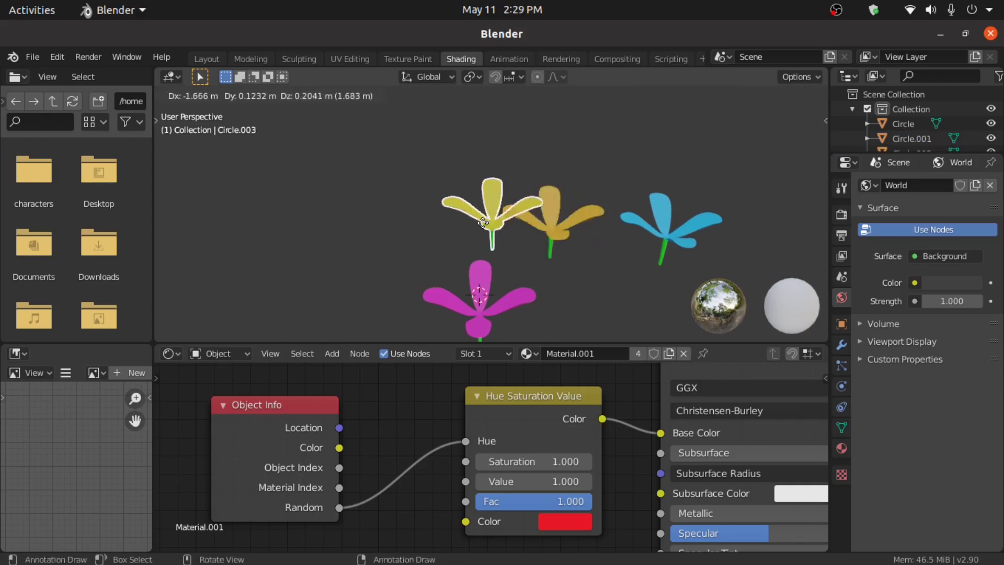
pyautogui.click(393, 233)
pyautogui.hotkey('shift', 'd')
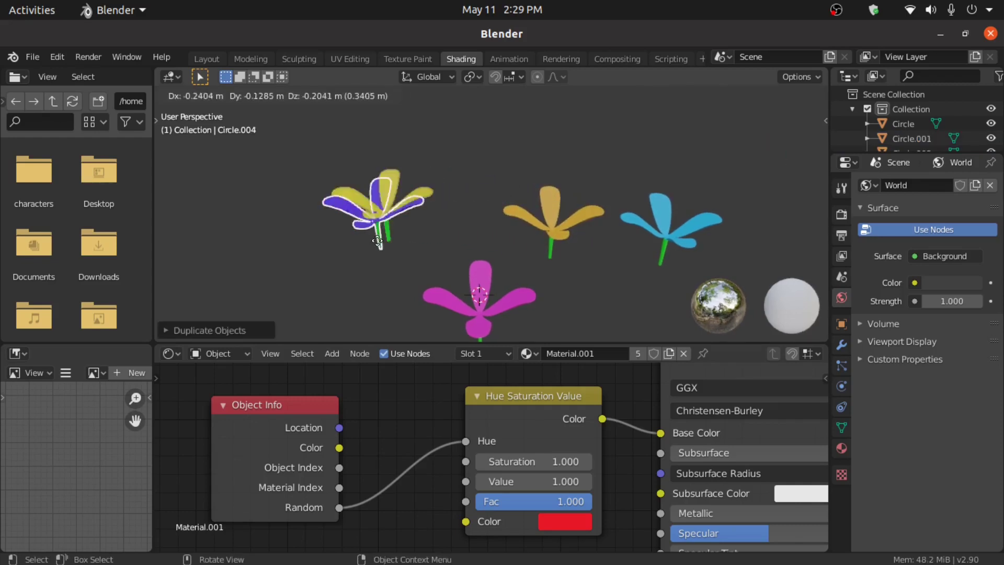
pyautogui.click(292, 287)
# Step: Duplicate the original magenta flower twice, placing both copies apart from each other on its empty side
pyautogui.moveTo(415, 258); pyautogui.dragTo(470, 241, button='middle')
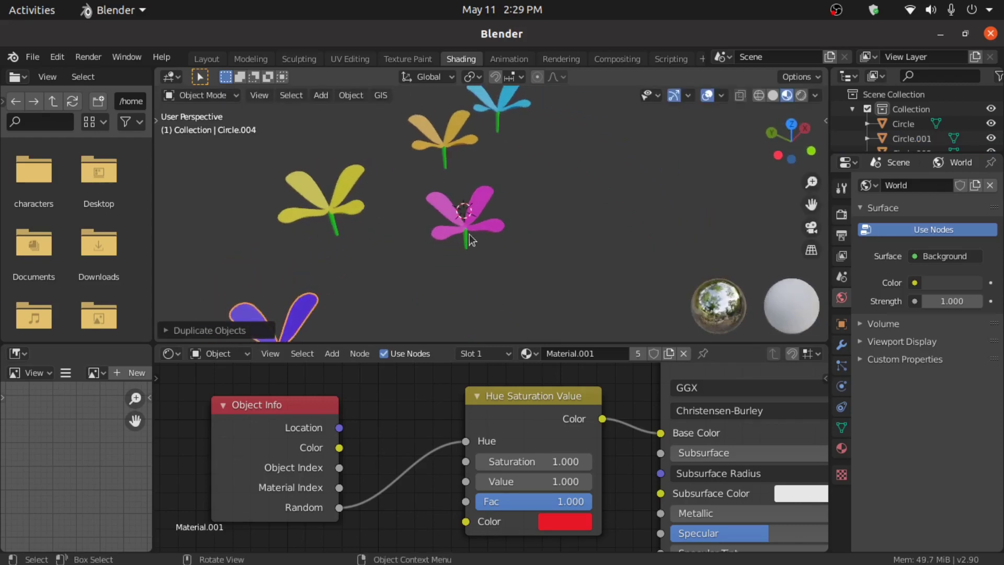
pyautogui.click(470, 236)
pyautogui.hotkey('shift', 'd')
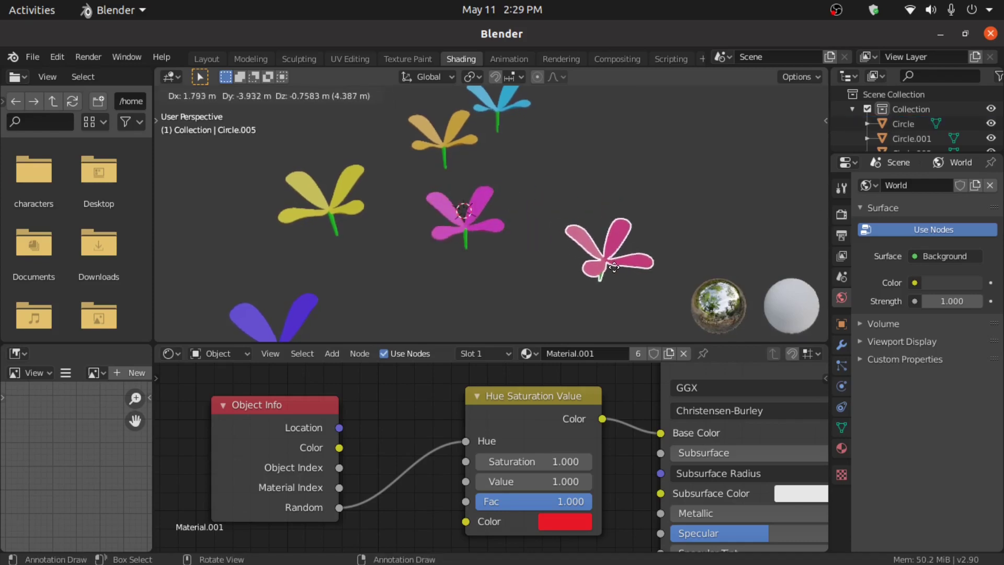
pyautogui.click(607, 272)
pyautogui.click(471, 214)
pyautogui.hotkey('shift', 'd')
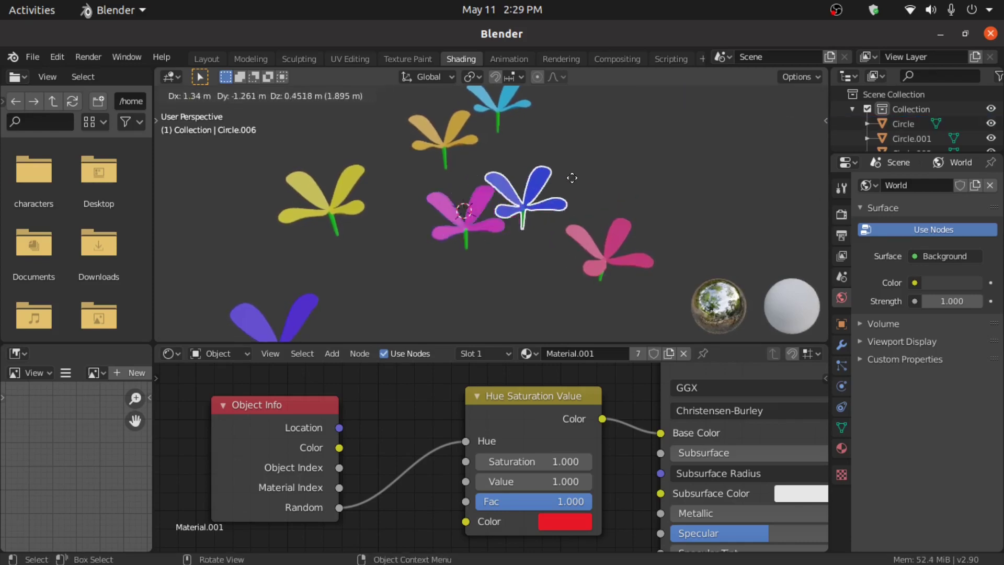
pyautogui.click(608, 166)
pyautogui.moveTo(516, 211); pyautogui.dragTo(507, 241, button='middle')
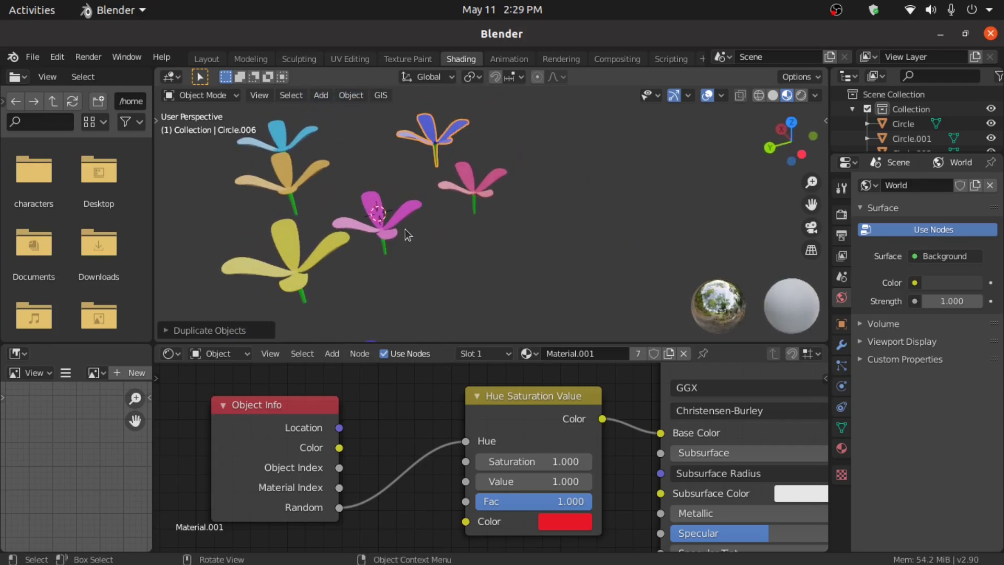